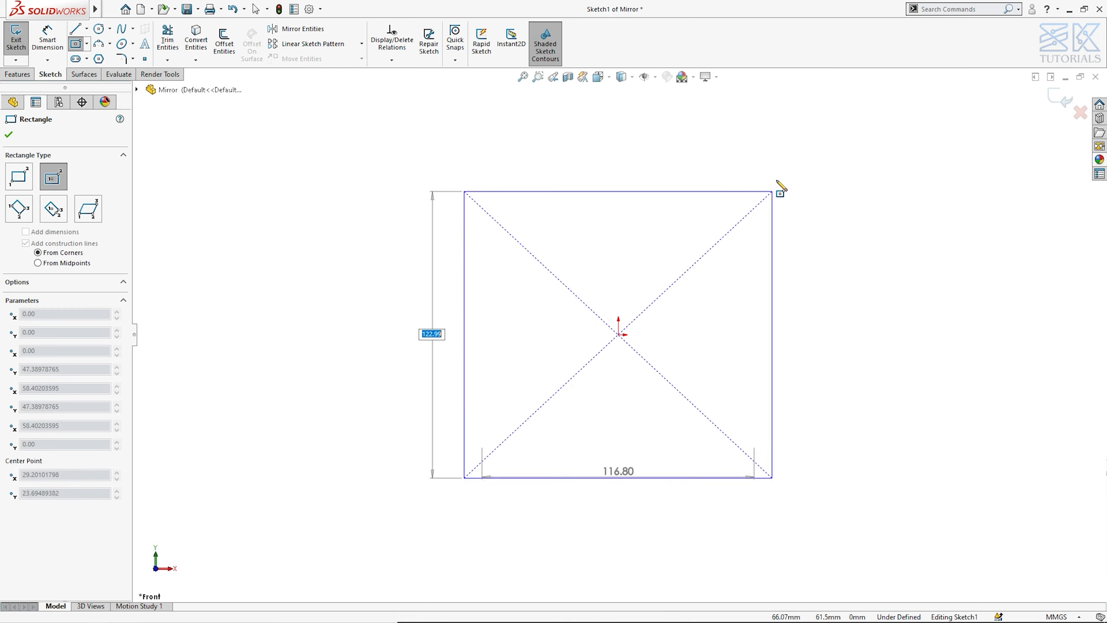
Step: Draw a center rectangle from the origin and dimension it 12 mm high and 9 mm wide
click(782, 163)
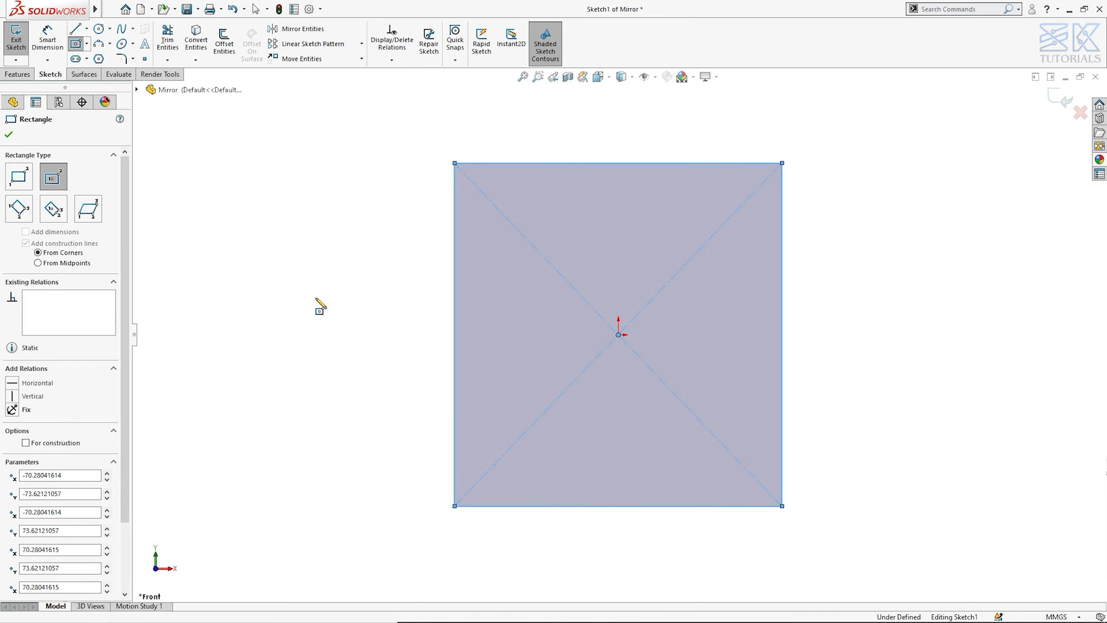
key(d)
click(432, 347)
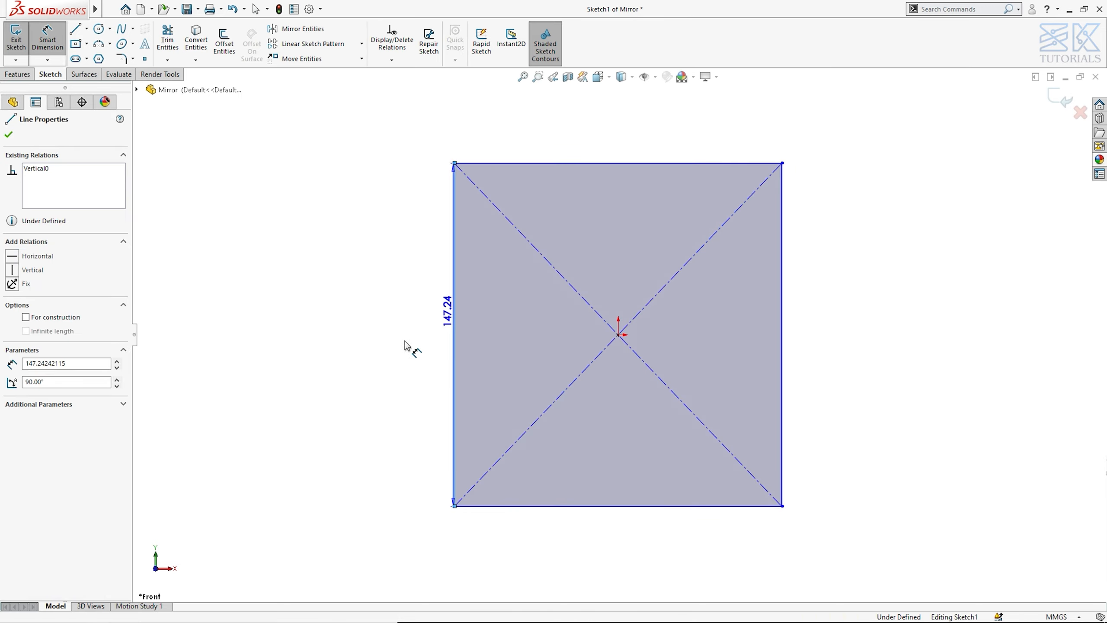
click(401, 345)
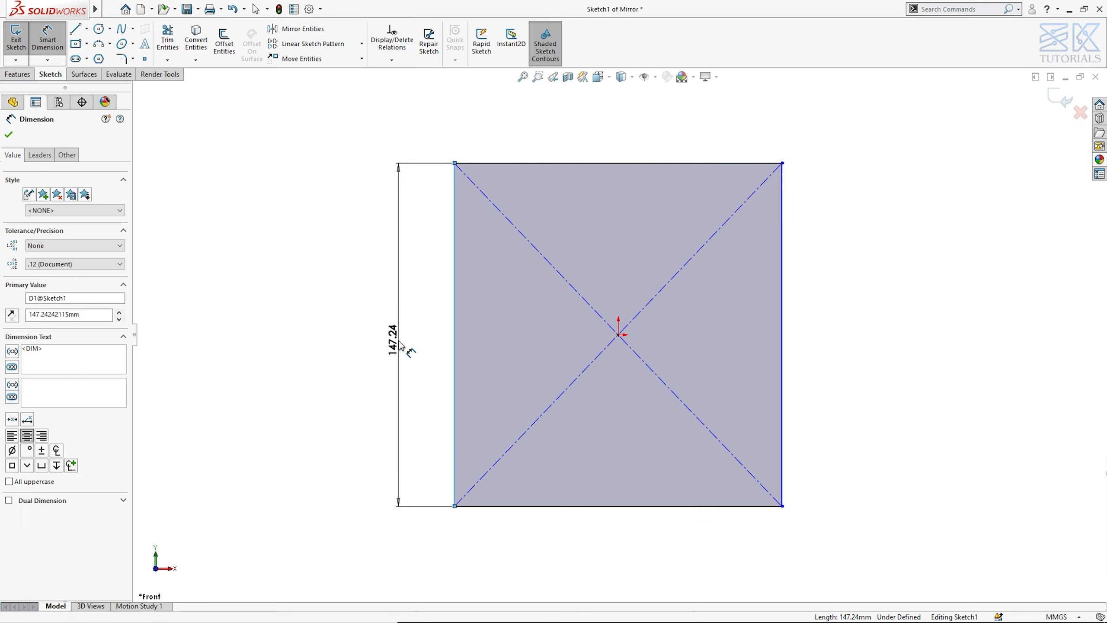
text(12)
key(Return)
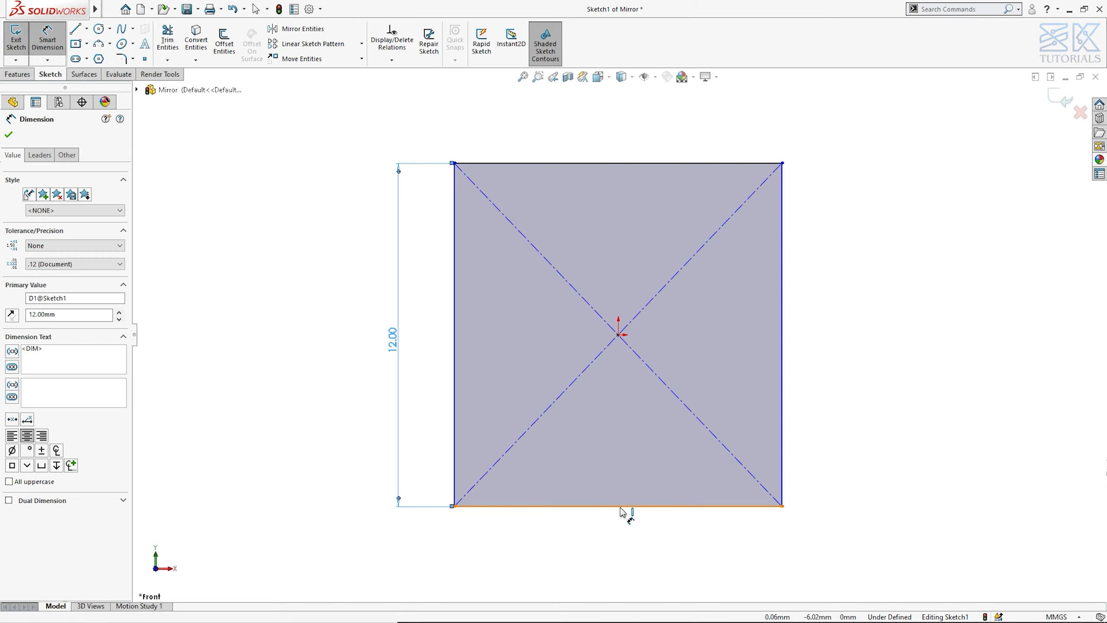
click(628, 536)
click(623, 551)
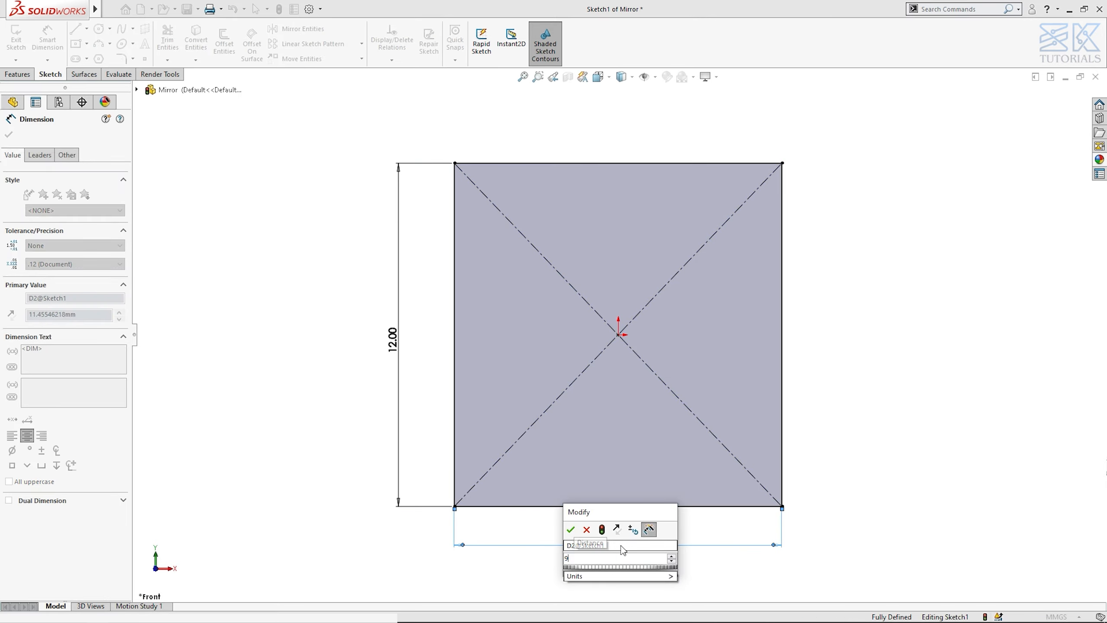
key(Return)
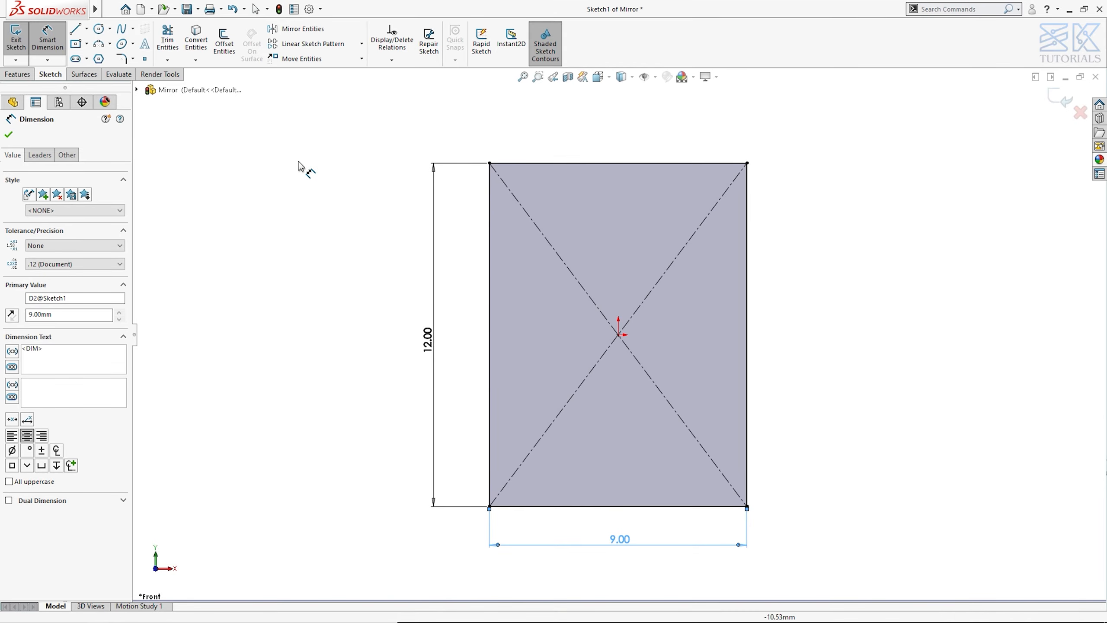
Step: Round all four corners of the rectangle with 1 mm sketch fillets
click(122, 60)
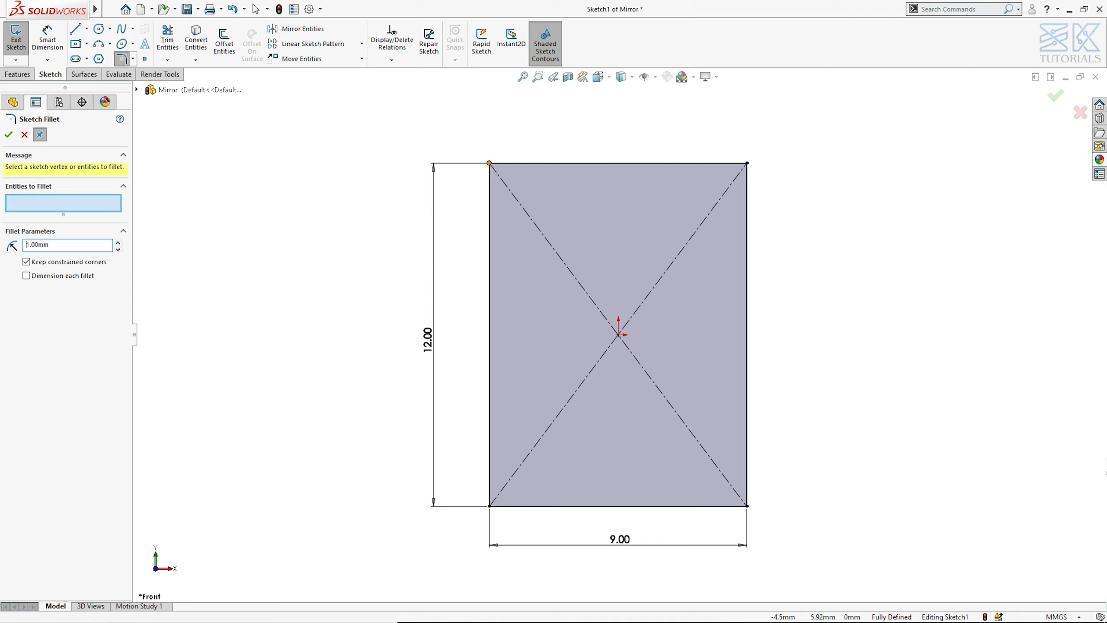
click(490, 177)
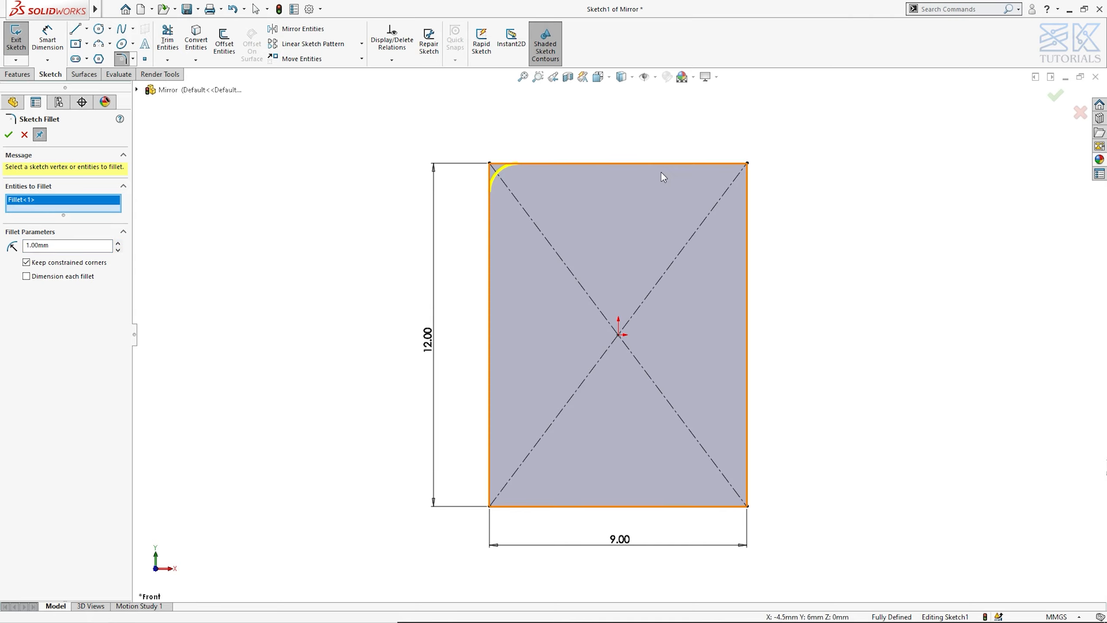
click(750, 172)
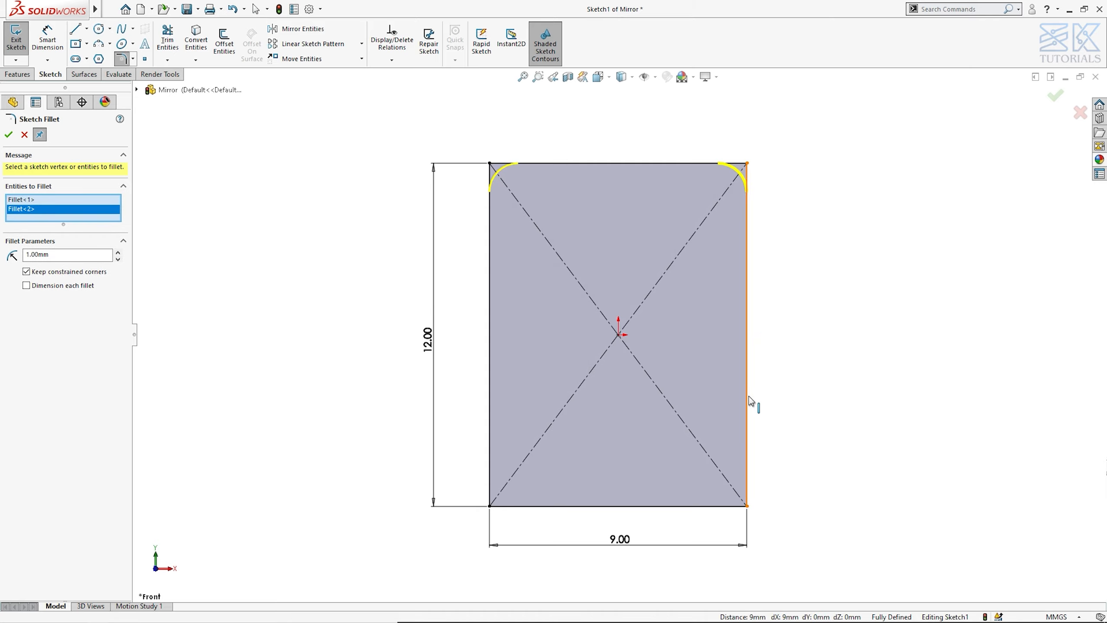
click(747, 506)
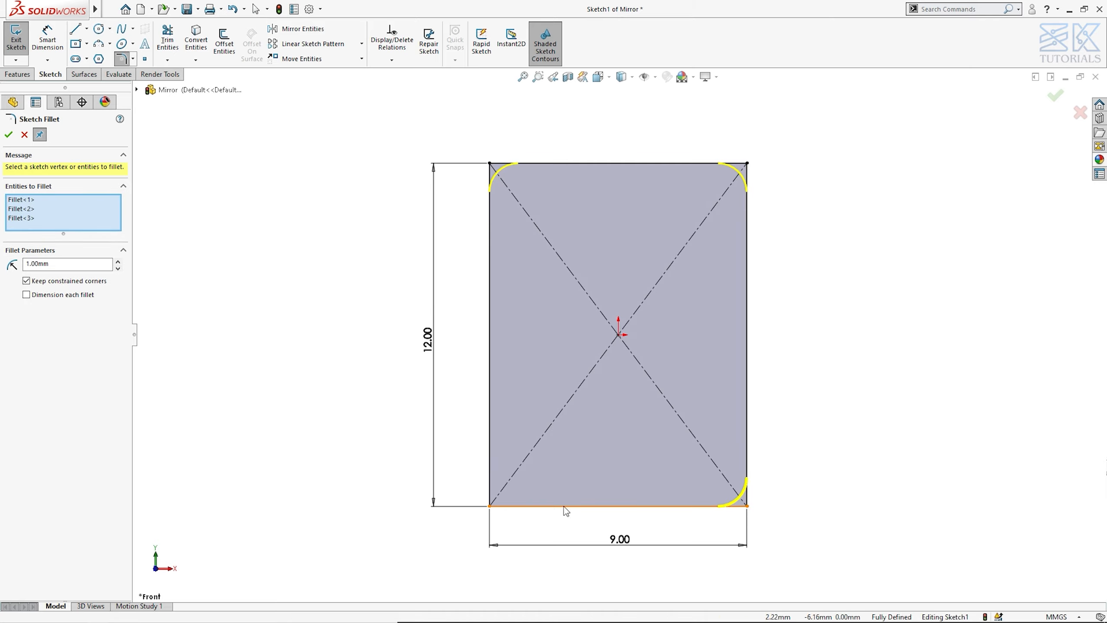
click(489, 506)
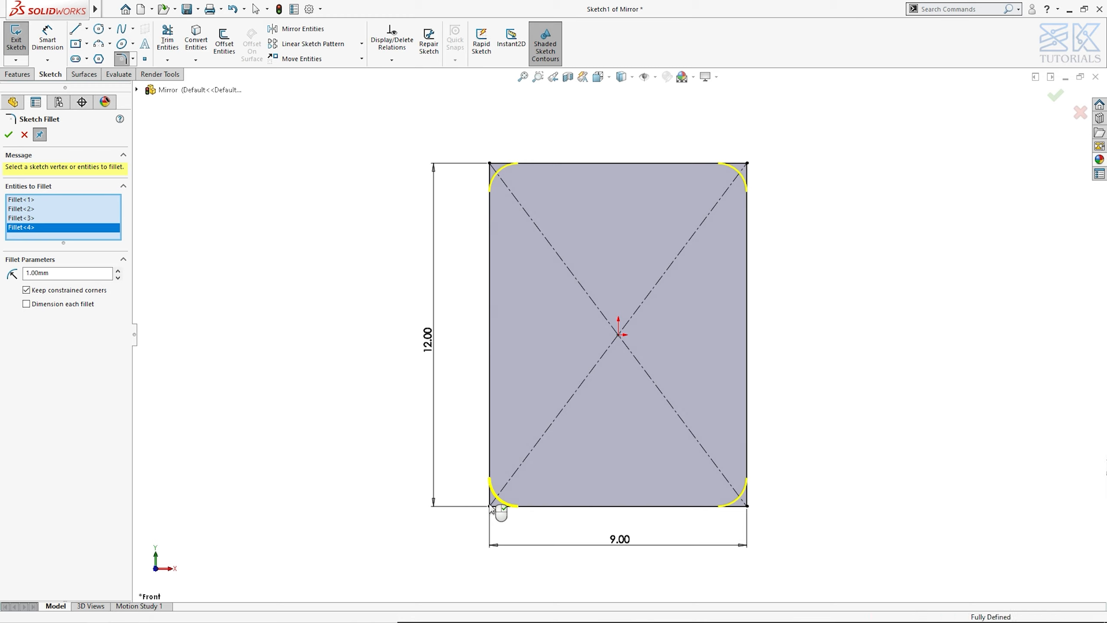
key(Return)
key(Escape)
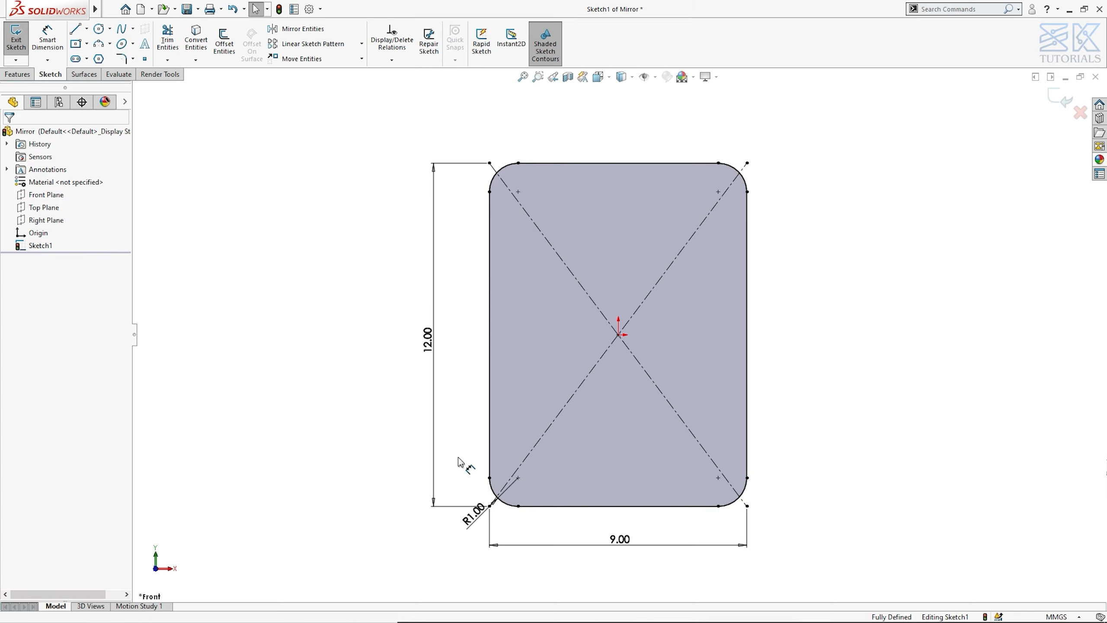
Step: Extrude the rounded rectangle 2 mm with the Mid Plane end condition
click(18, 74)
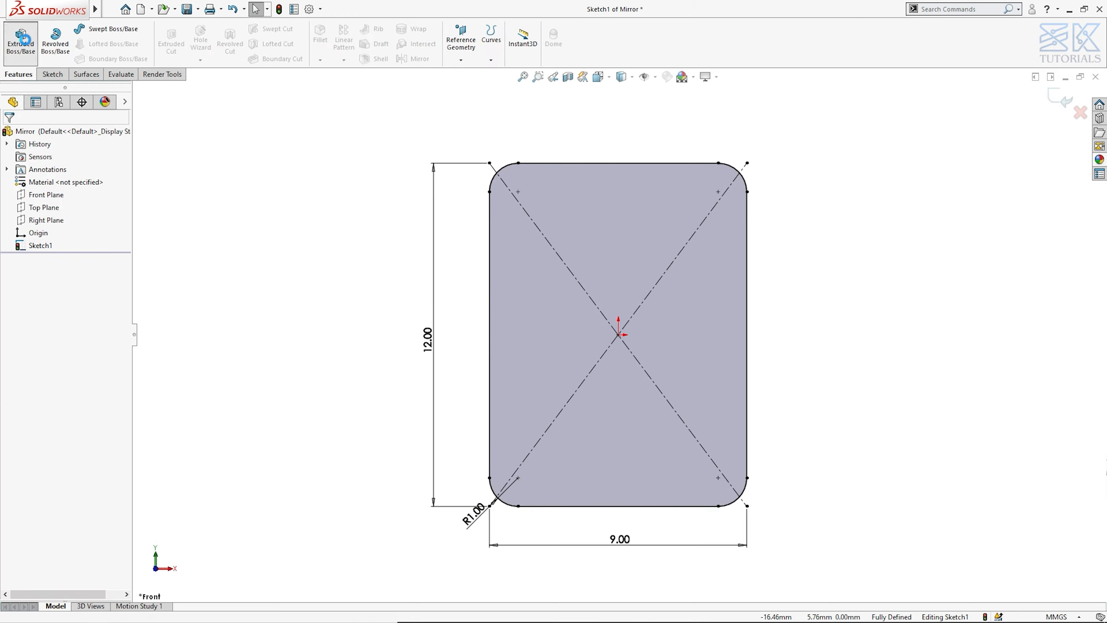
click(21, 39)
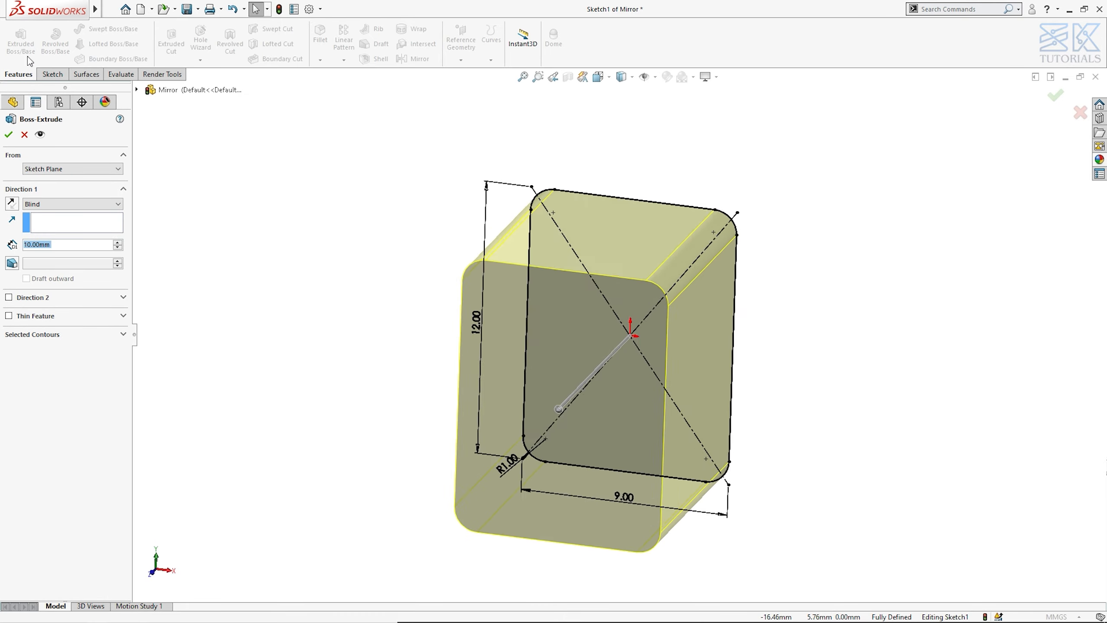
click(57, 204)
click(50, 247)
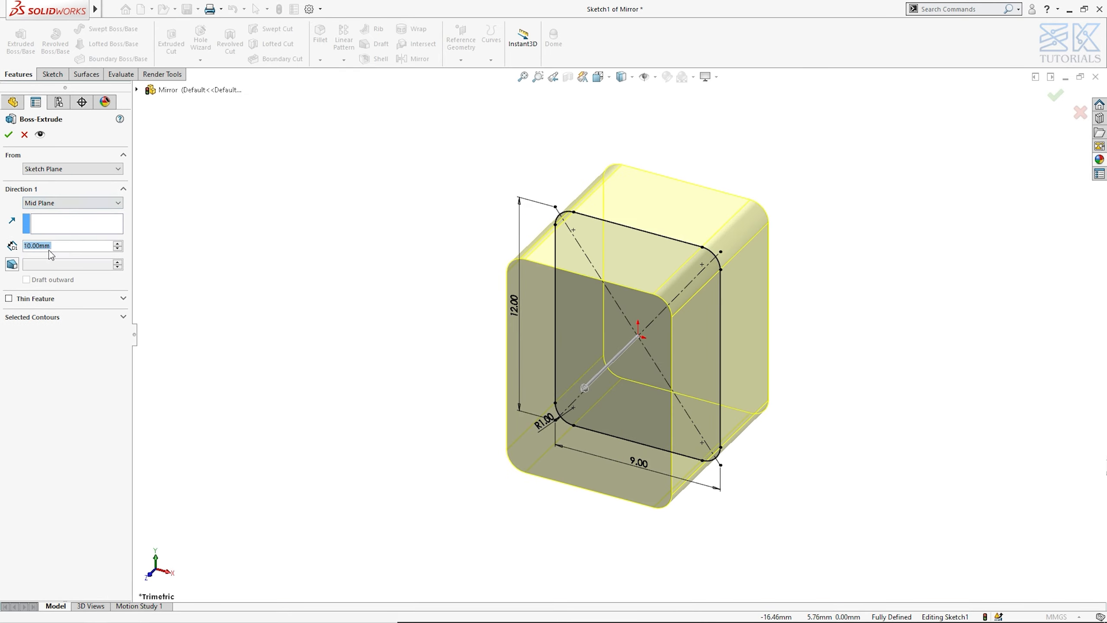
text(2)
key(Return)
key(Return)
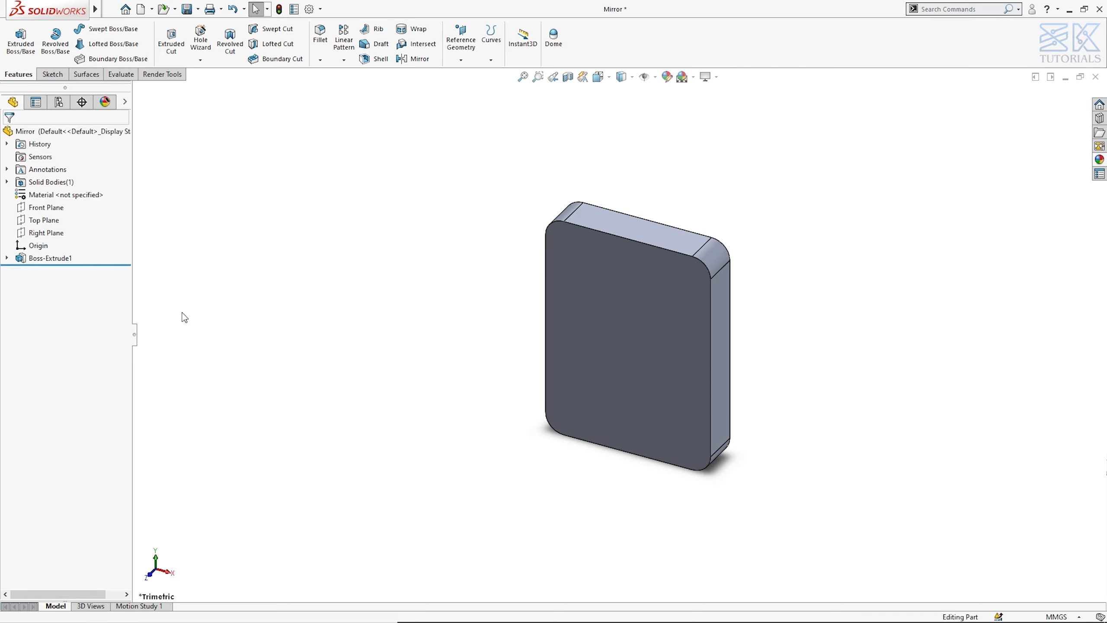
Step: On the Right Plane, sketch a 5 mm horizontal line from the middle of the plate's back edge and a 20 mm vertical line down from its end
key(ctrl+7)
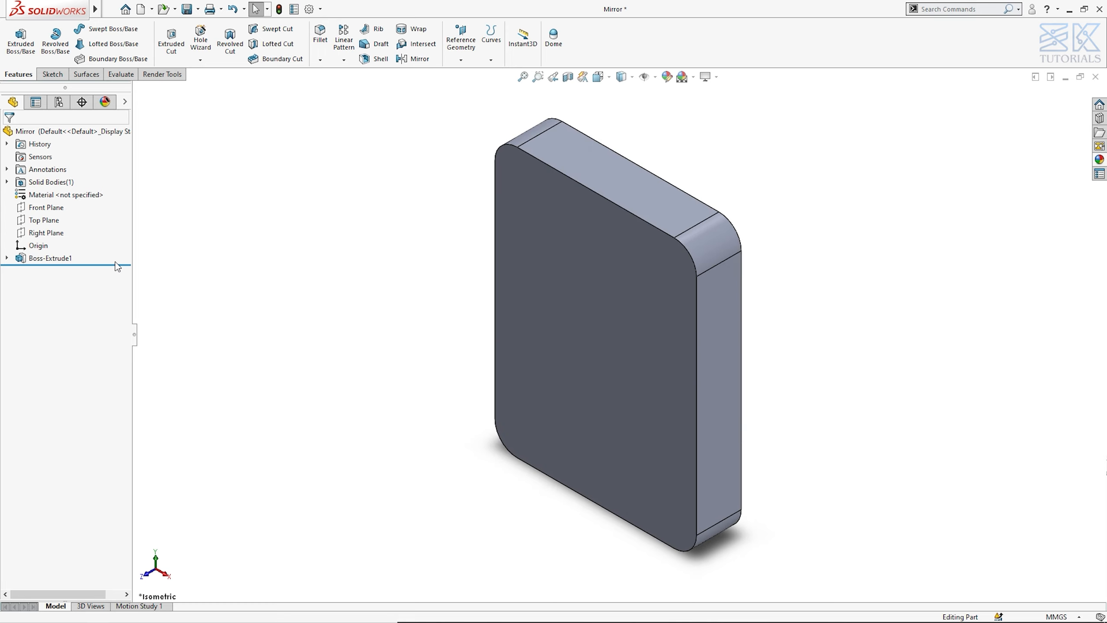
click(46, 233)
click(56, 216)
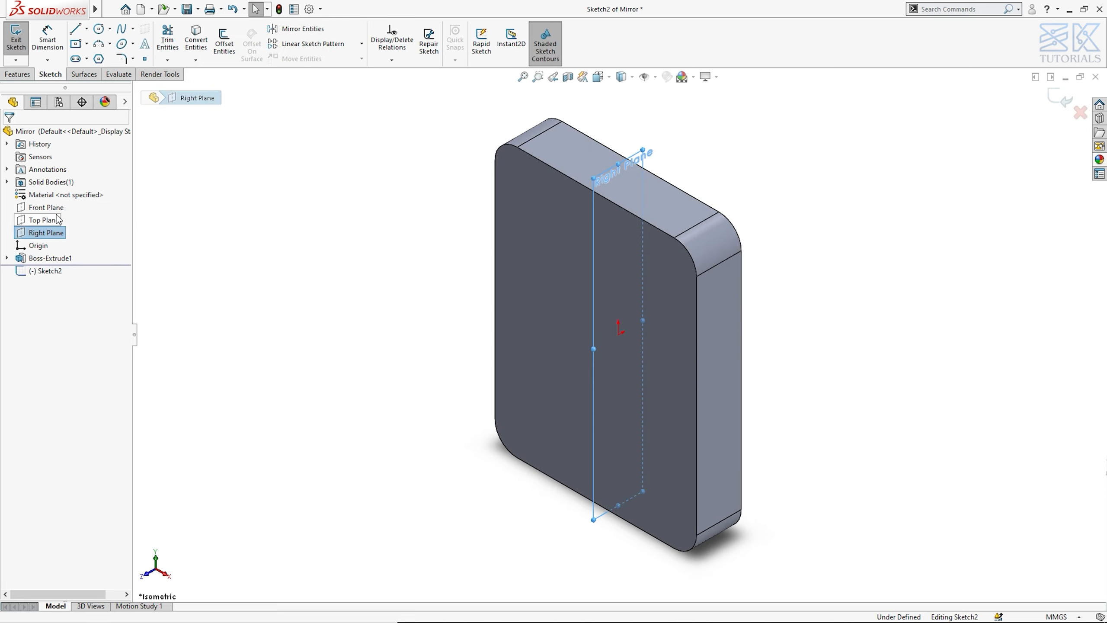
key(ctrl+8)
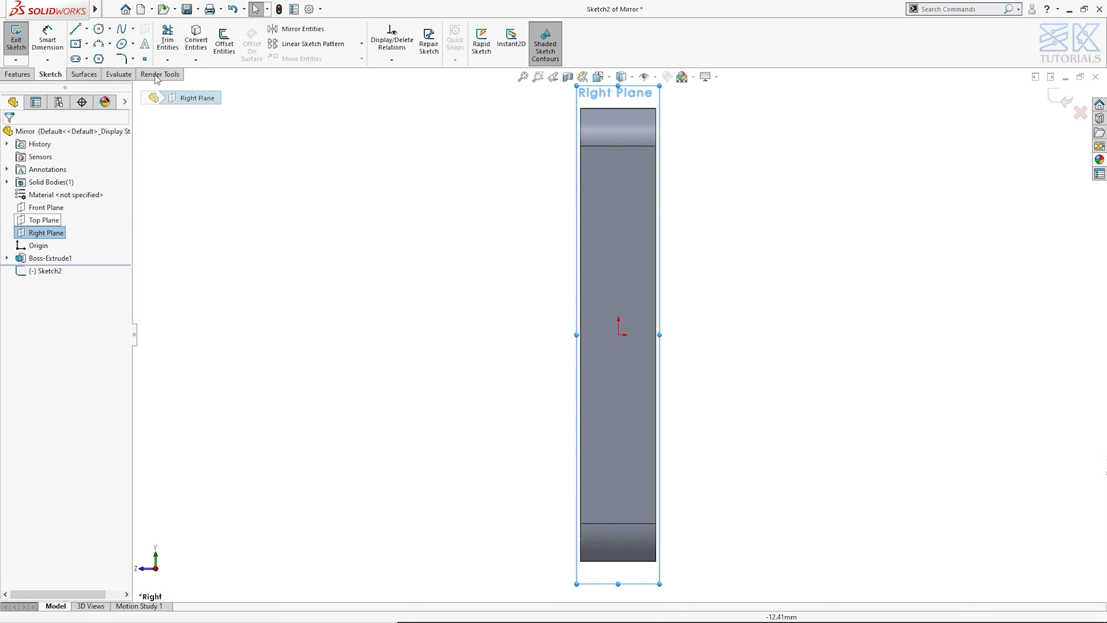
click(75, 30)
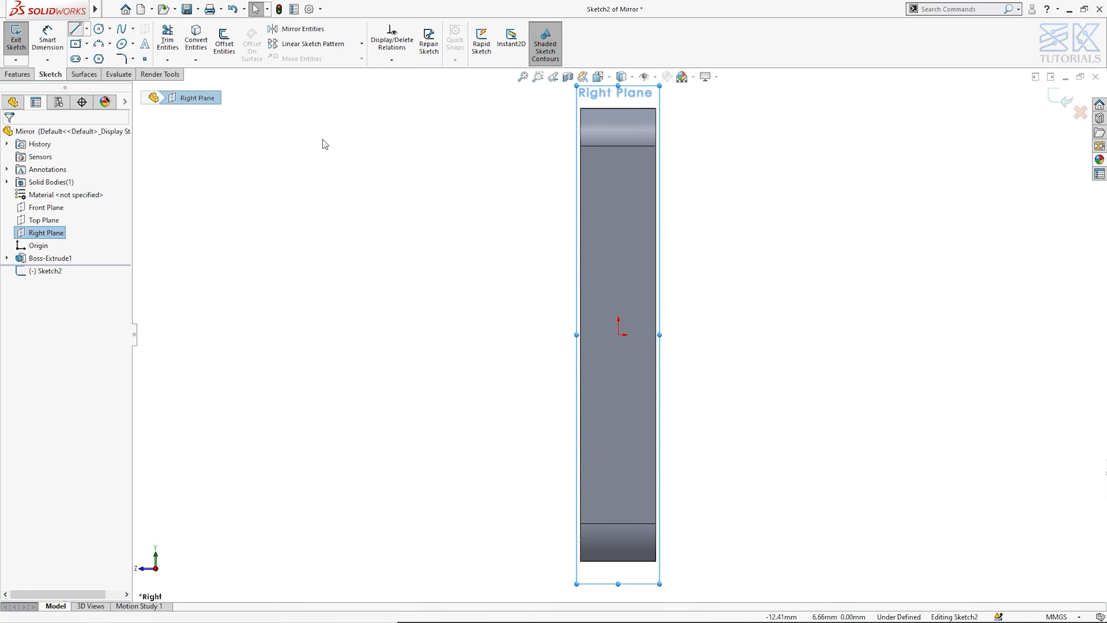
click(656, 334)
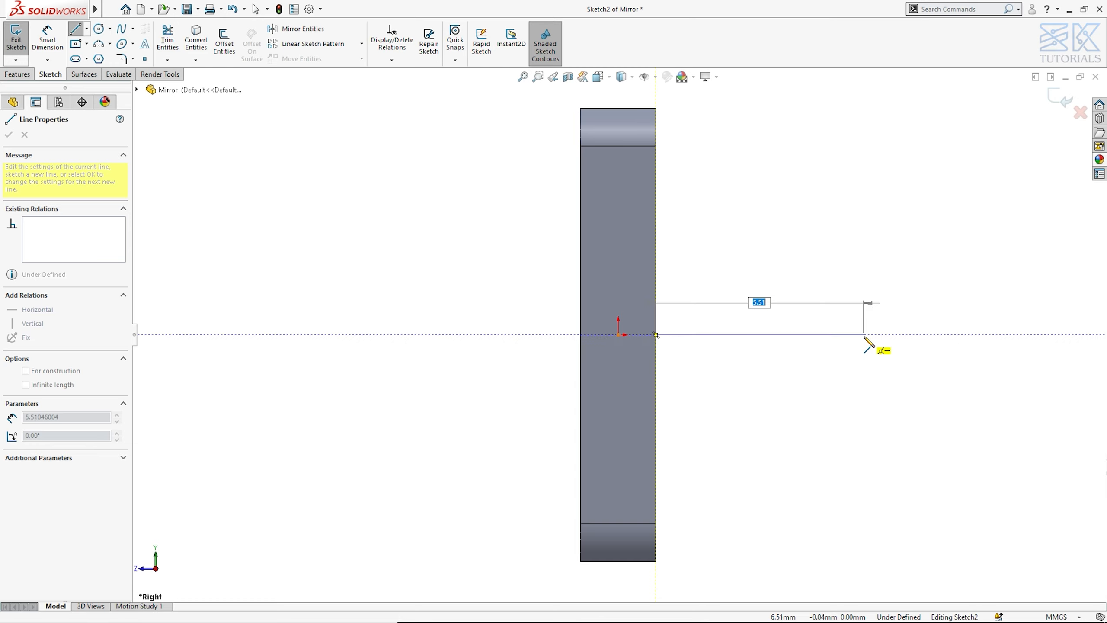
key(Return)
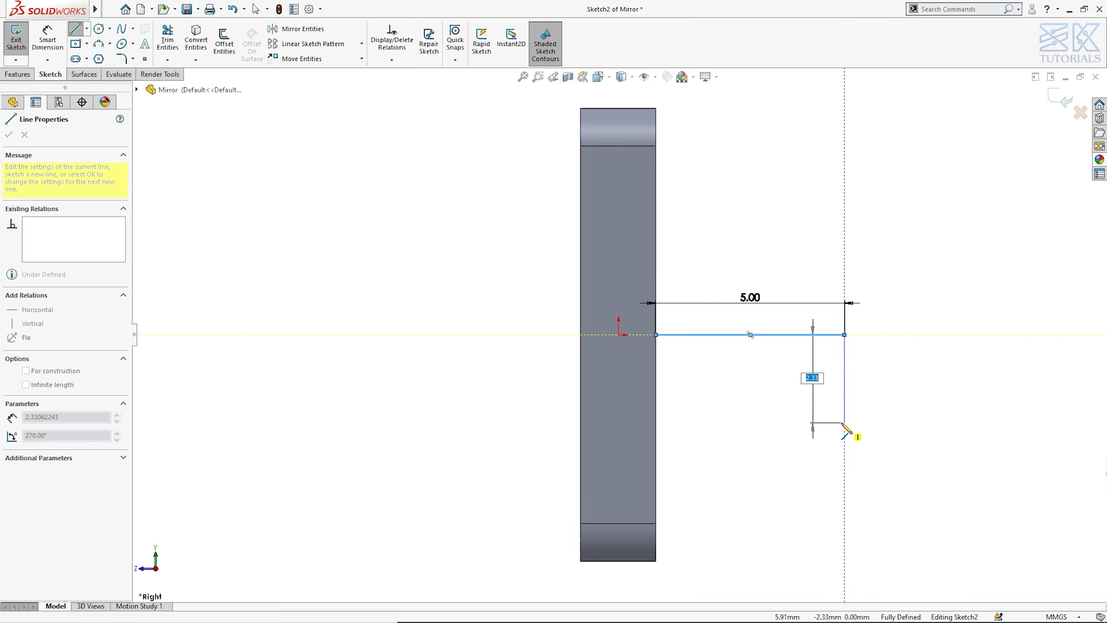
text(20)
key(Return)
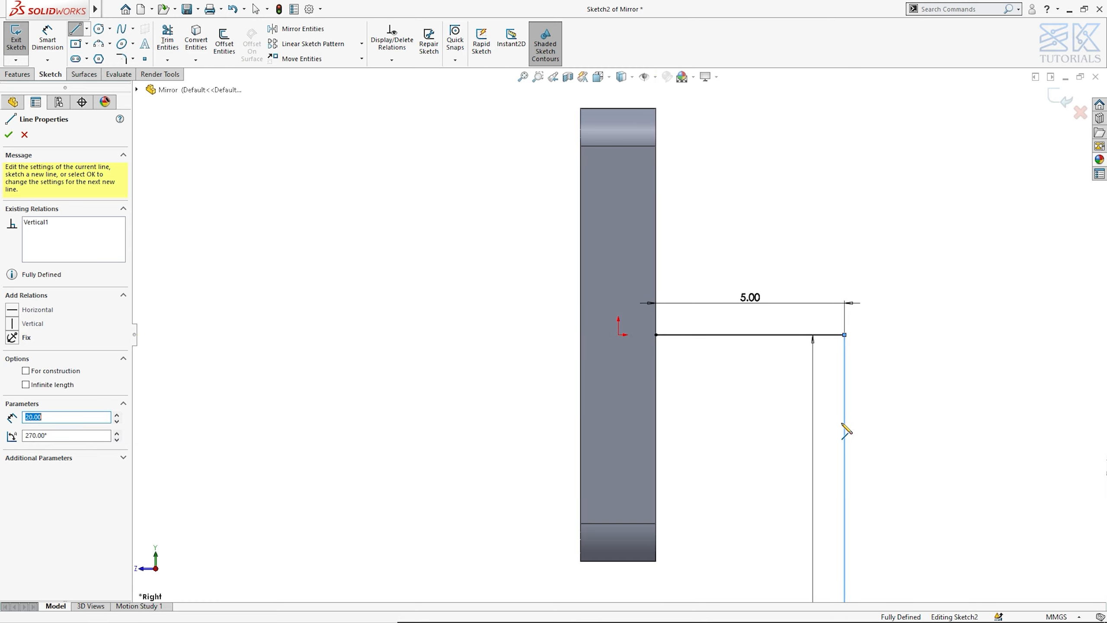
key(Escape)
key(Escape)
Step: Offset the L-shaped line chain 1 mm to both sides, making the original lines construction geometry
click(224, 43)
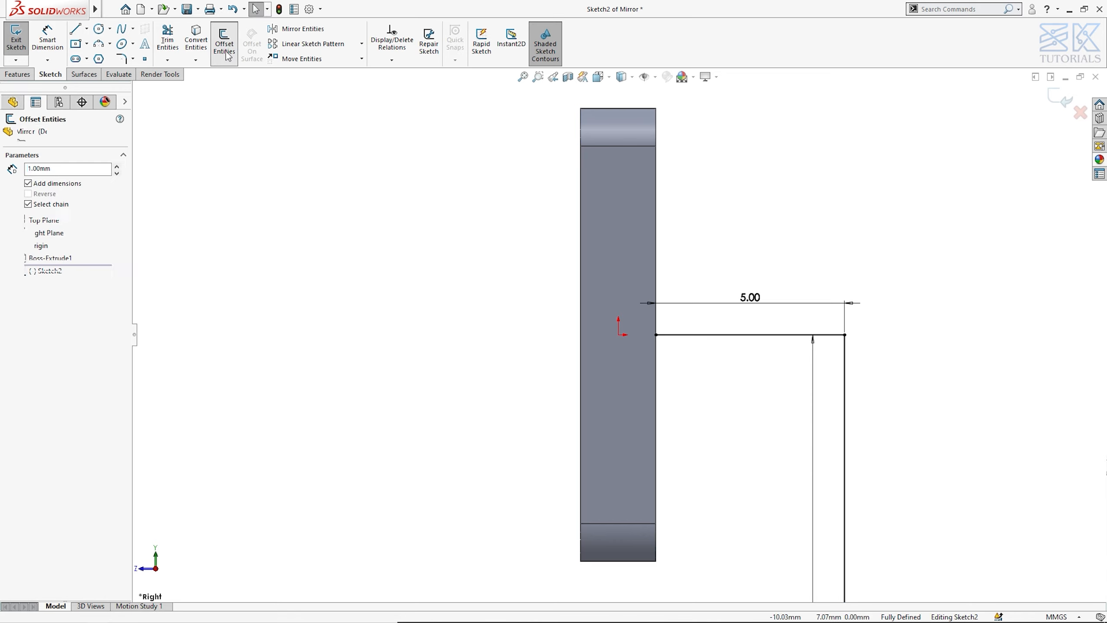
click(721, 336)
right_click(721, 336)
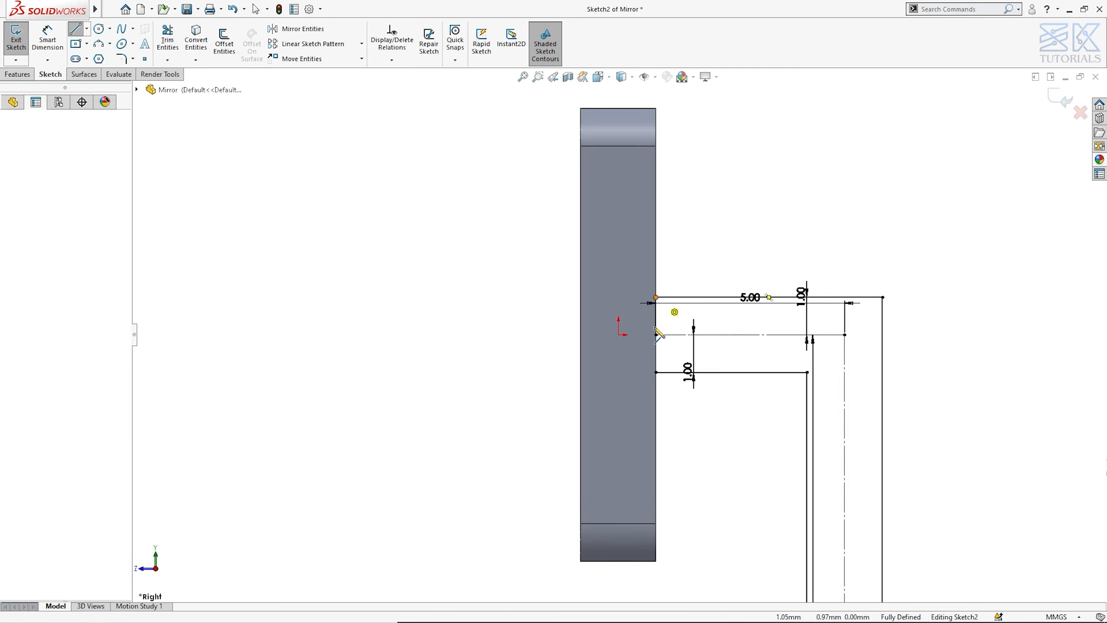
Step: Close the offset L profile with a line at the plate edge and another across its lower end
click(656, 297)
click(656, 371)
key(Escape)
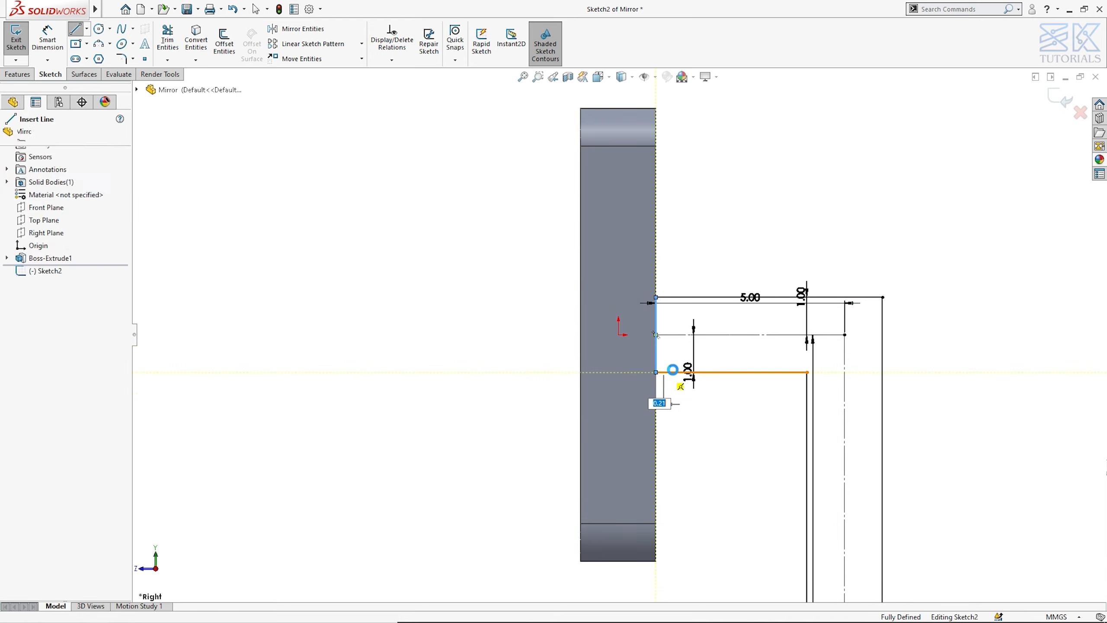
scroll(672, 376, up, 4)
key(l)
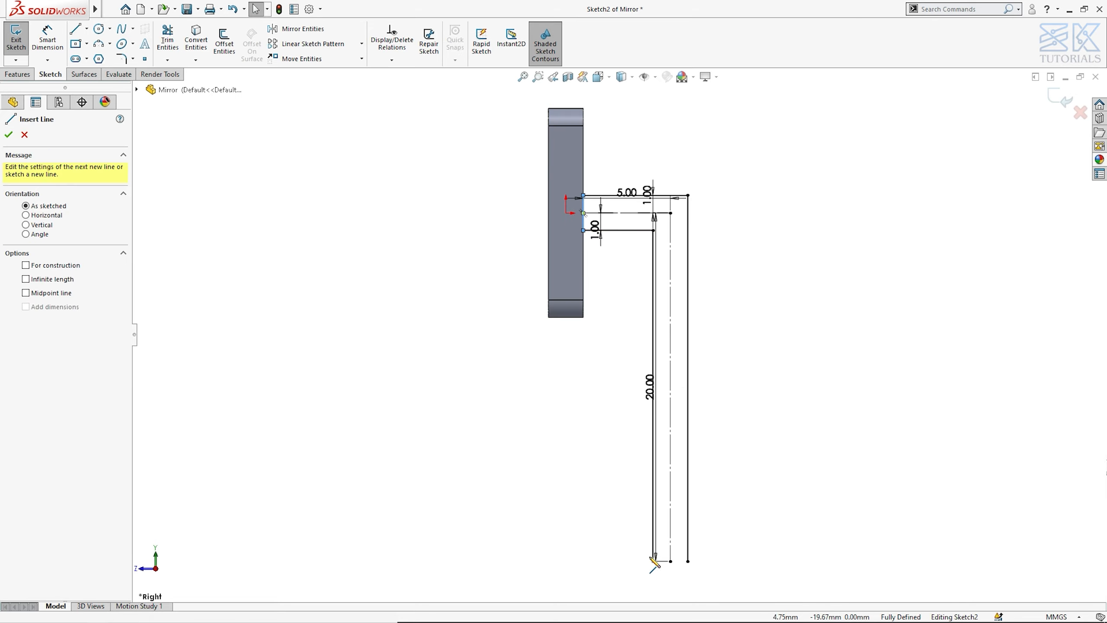
click(653, 562)
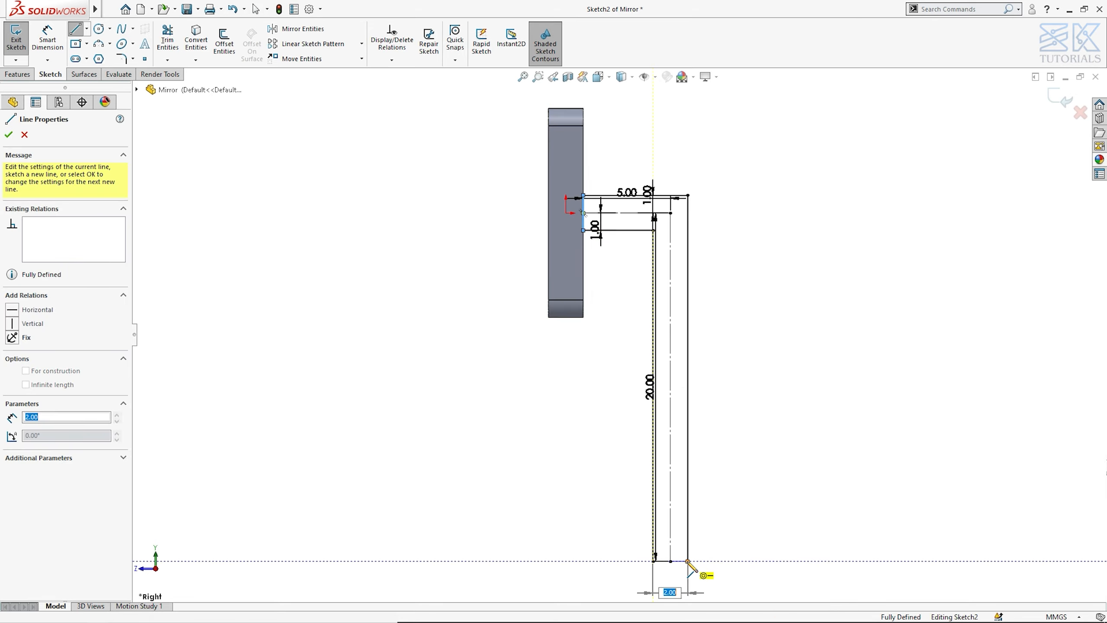
click(688, 561)
key(Escape)
Step: Extrude the L-shaped profile 2 mm with the Mid Plane end condition, merged with the plate
click(17, 74)
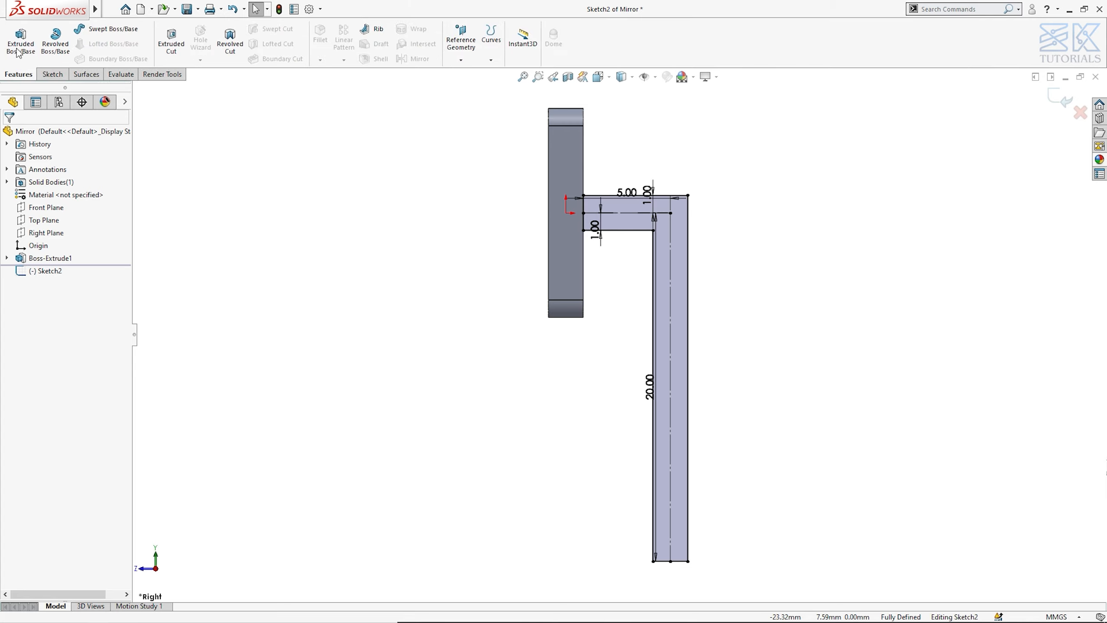
click(18, 43)
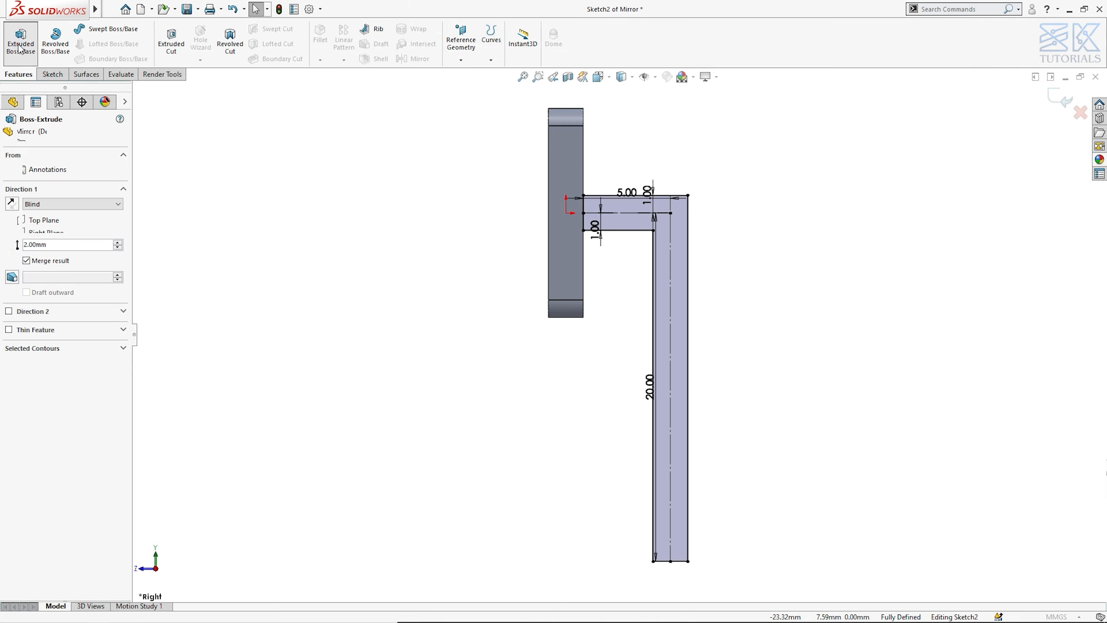
click(40, 209)
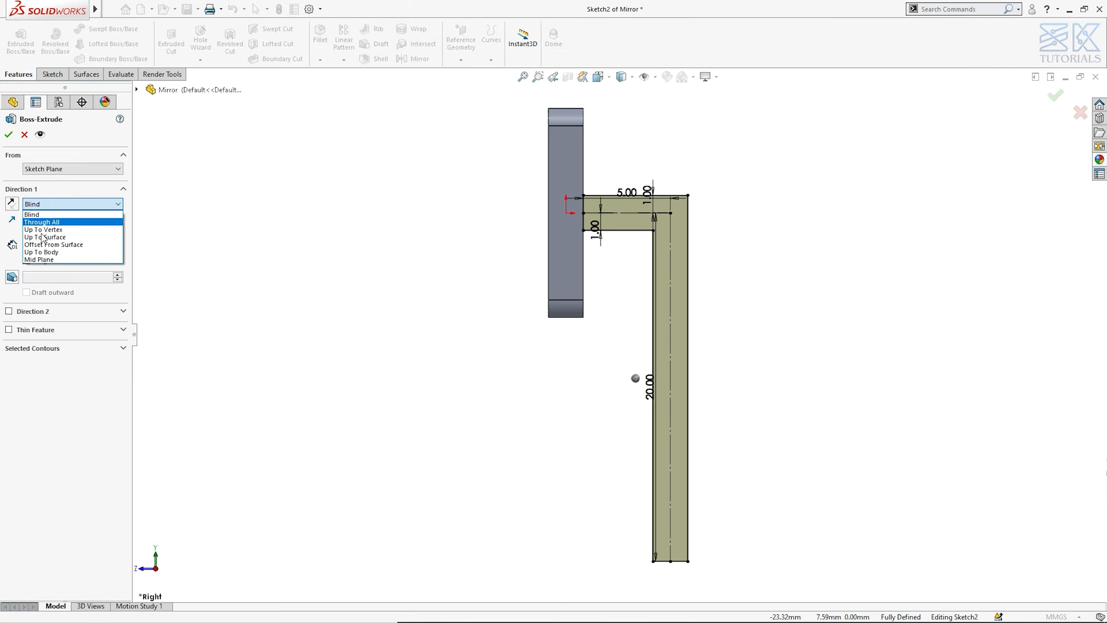
click(45, 261)
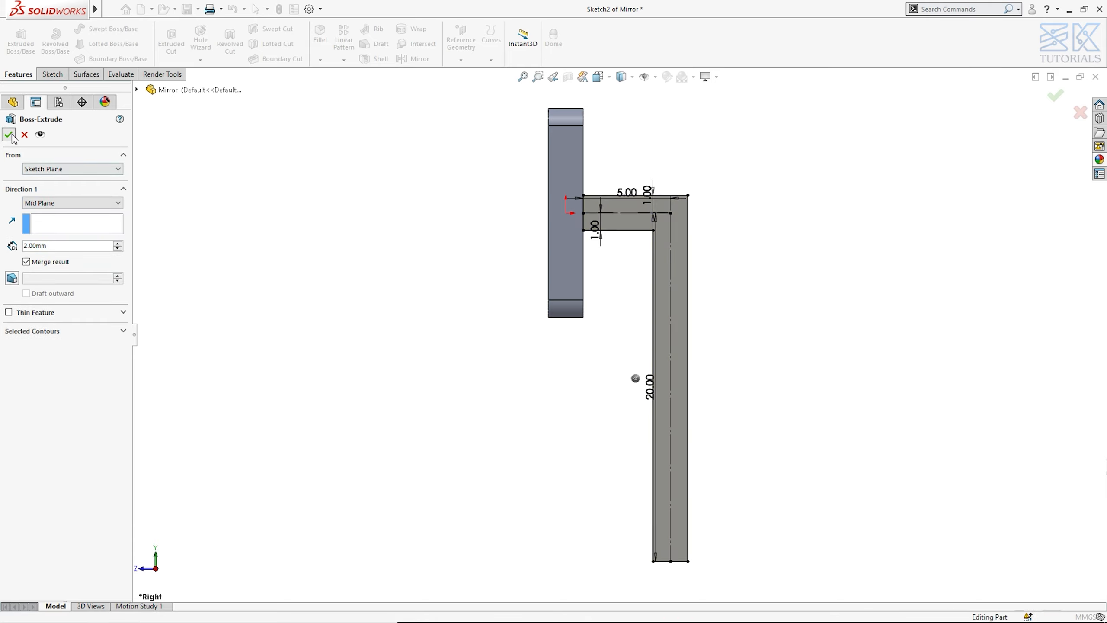
click(484, 497)
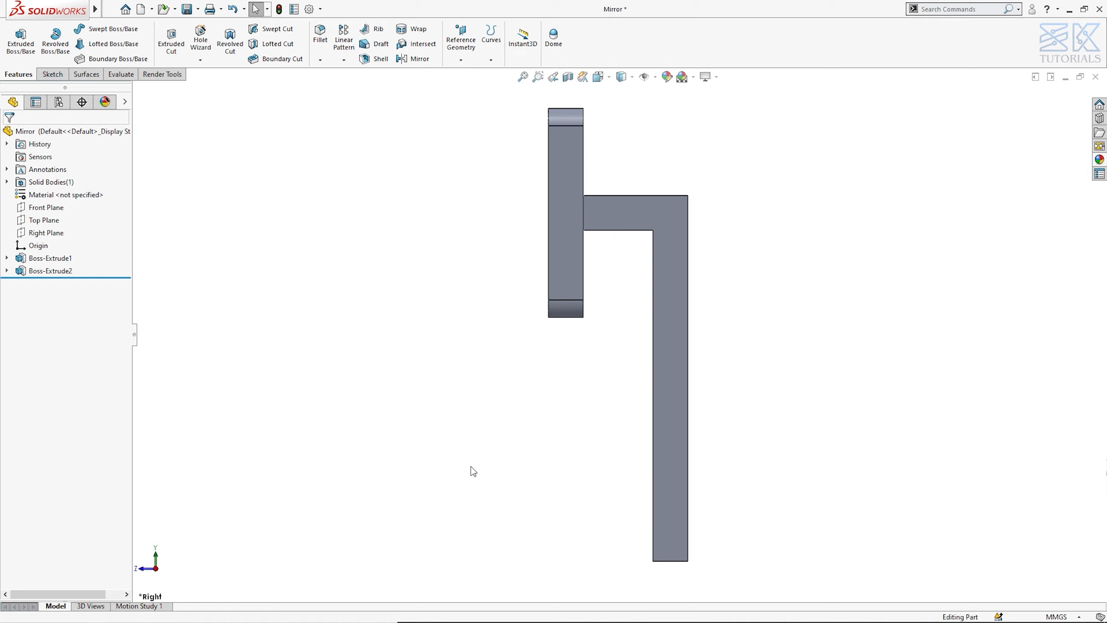
Step: On the arm's side face, sketch a 4 mm by 4 mm center rectangle centred on the midpoint of the arm's lower edge
key(ctrl+7)
middle_drag(621, 481, 710, 488)
click(501, 469)
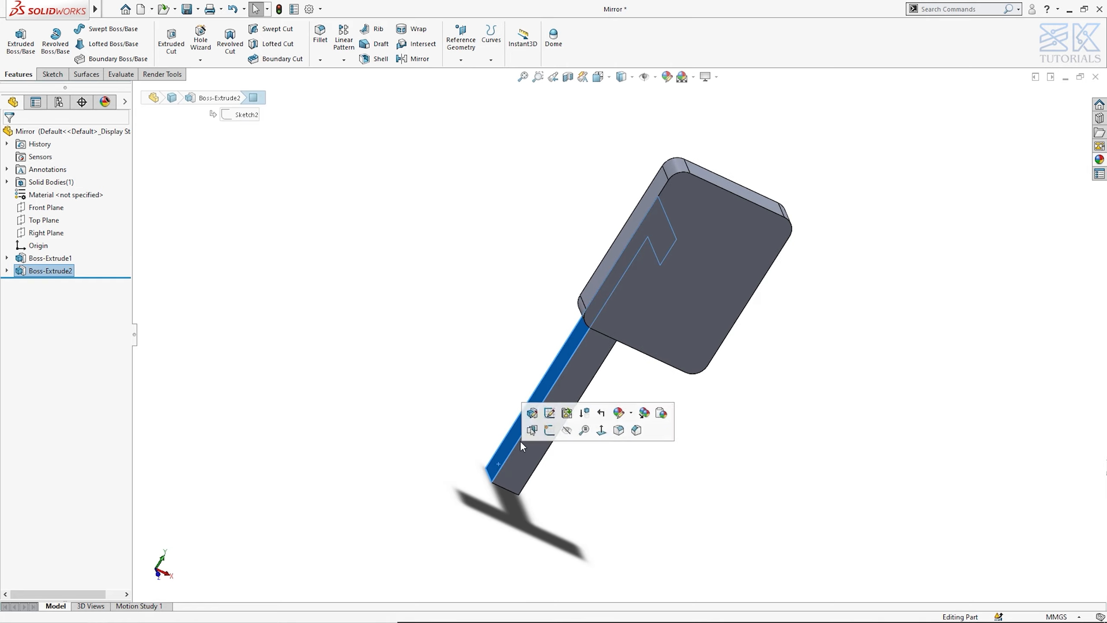
click(544, 431)
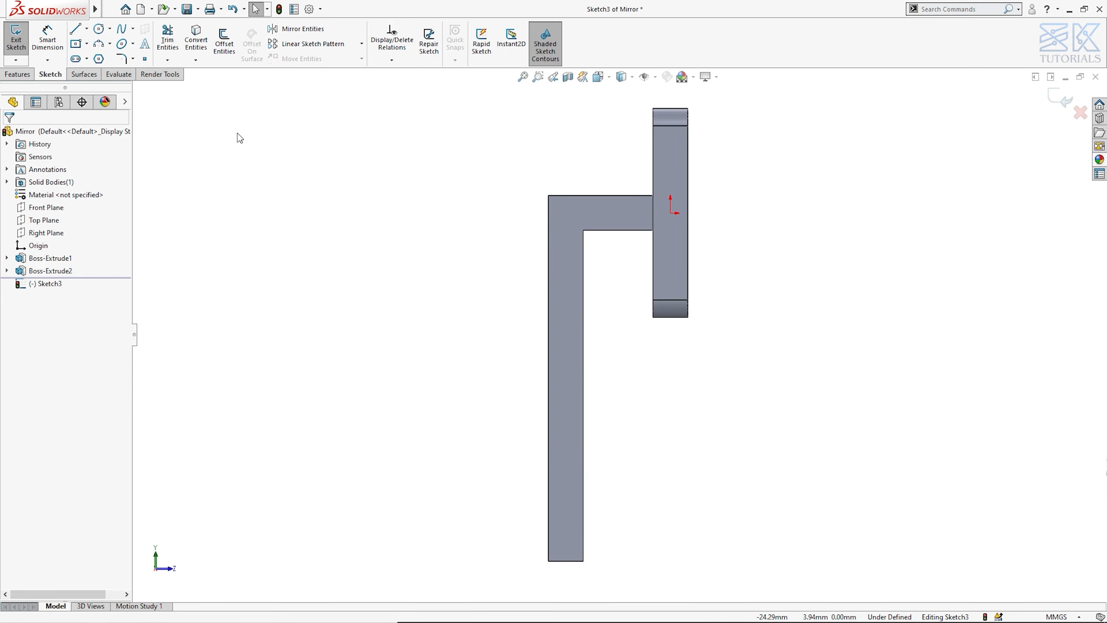
click(75, 49)
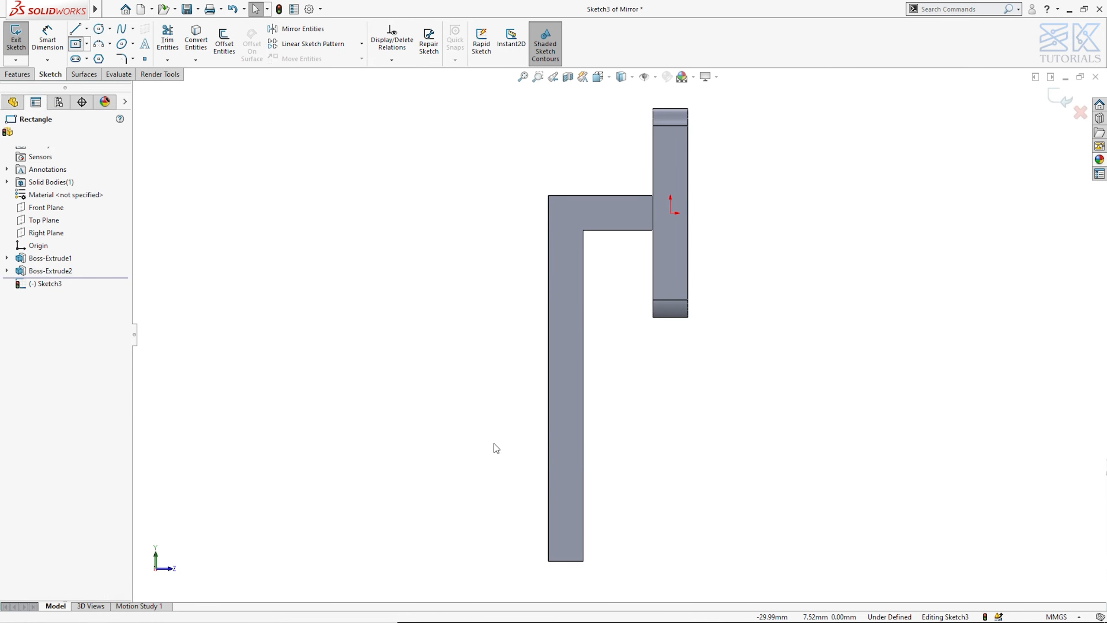
click(564, 560)
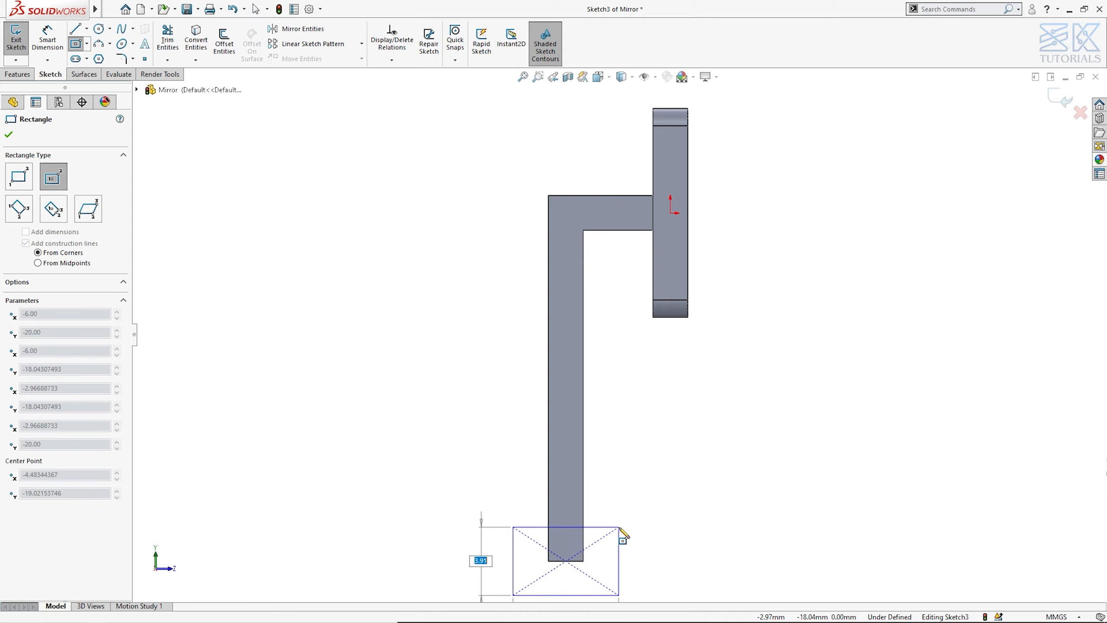
text(4)
key(Return)
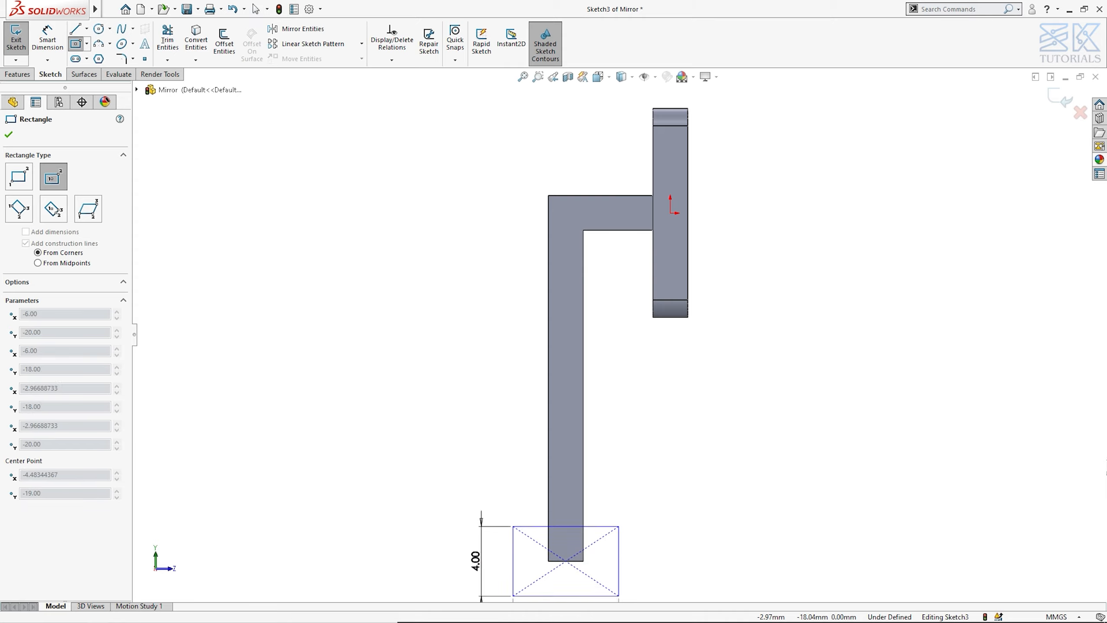
text(4)
key(Return)
key(Escape)
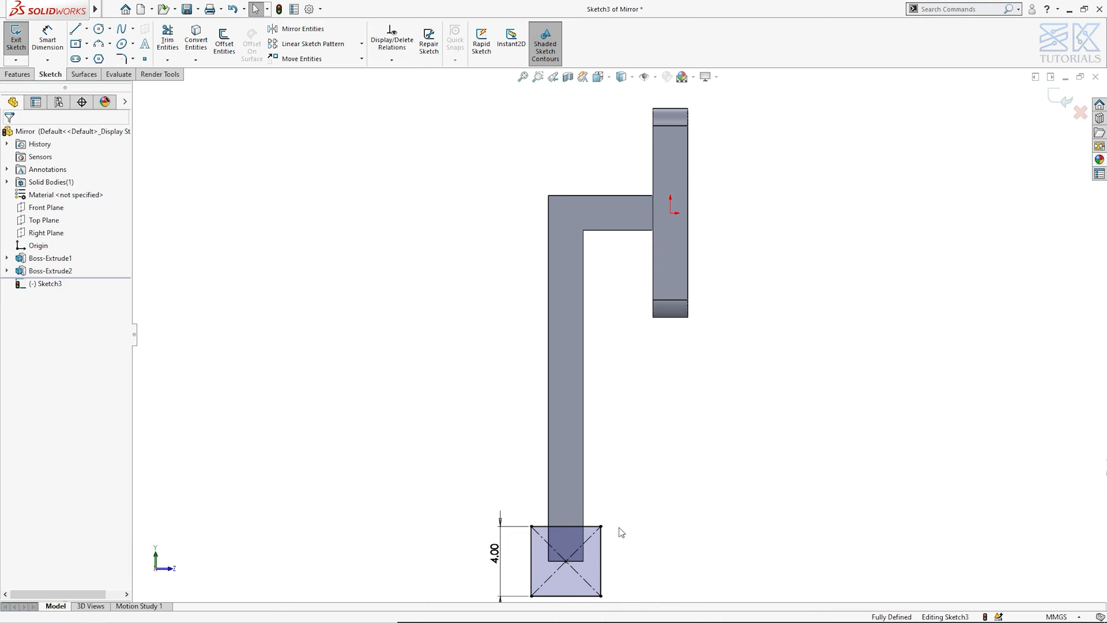
Step: Extrude the square 1 mm Blind in the reversed direction, towards the arm, with the result merged
click(33, 74)
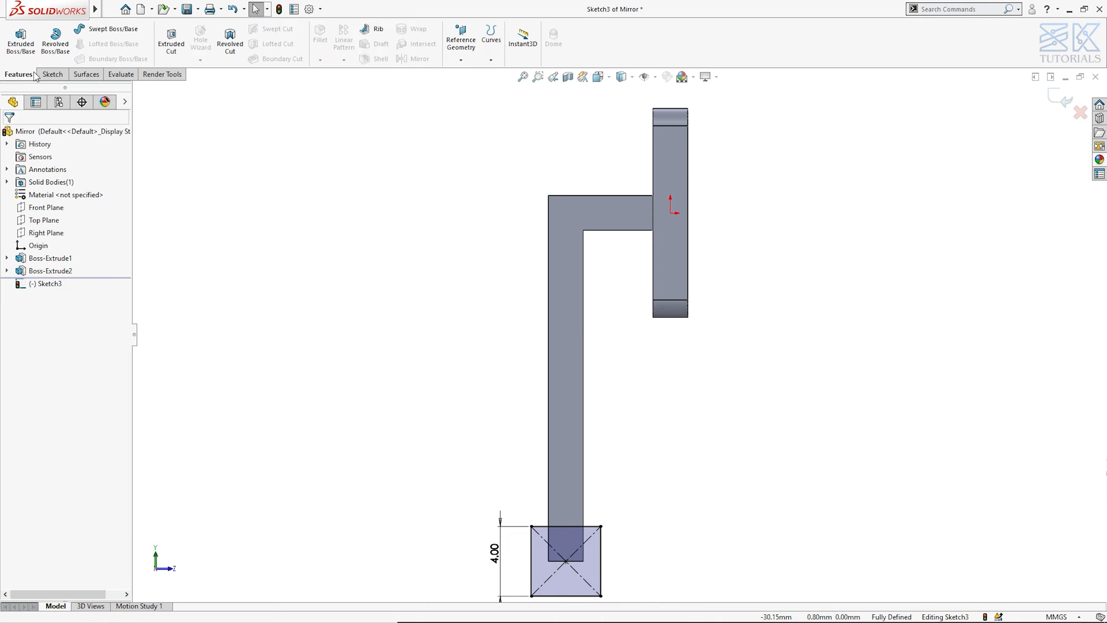
click(23, 46)
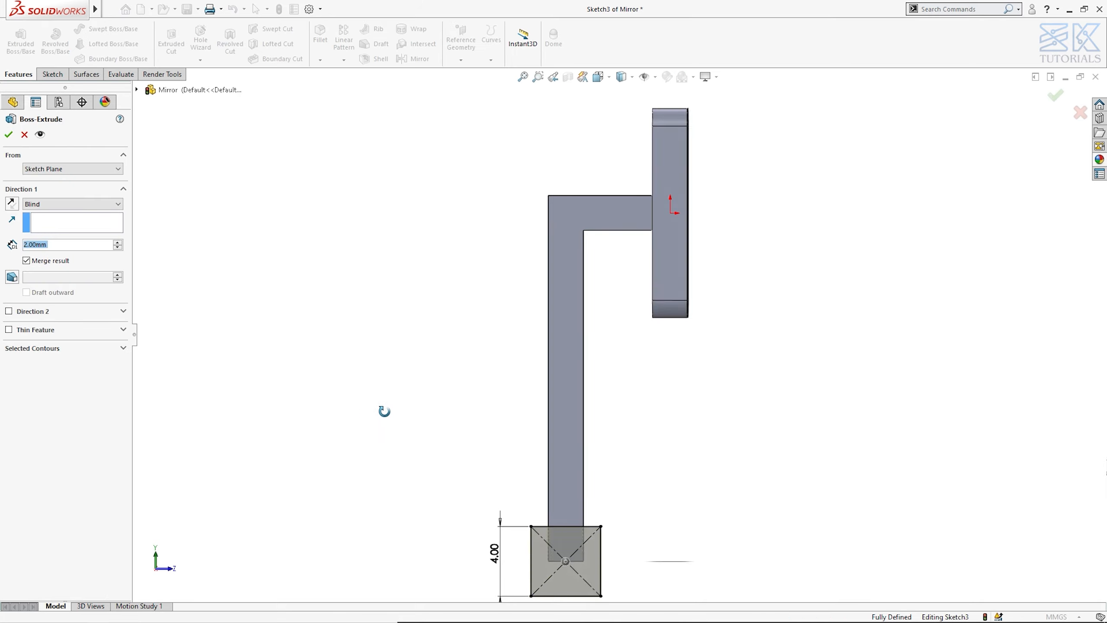
click(14, 207)
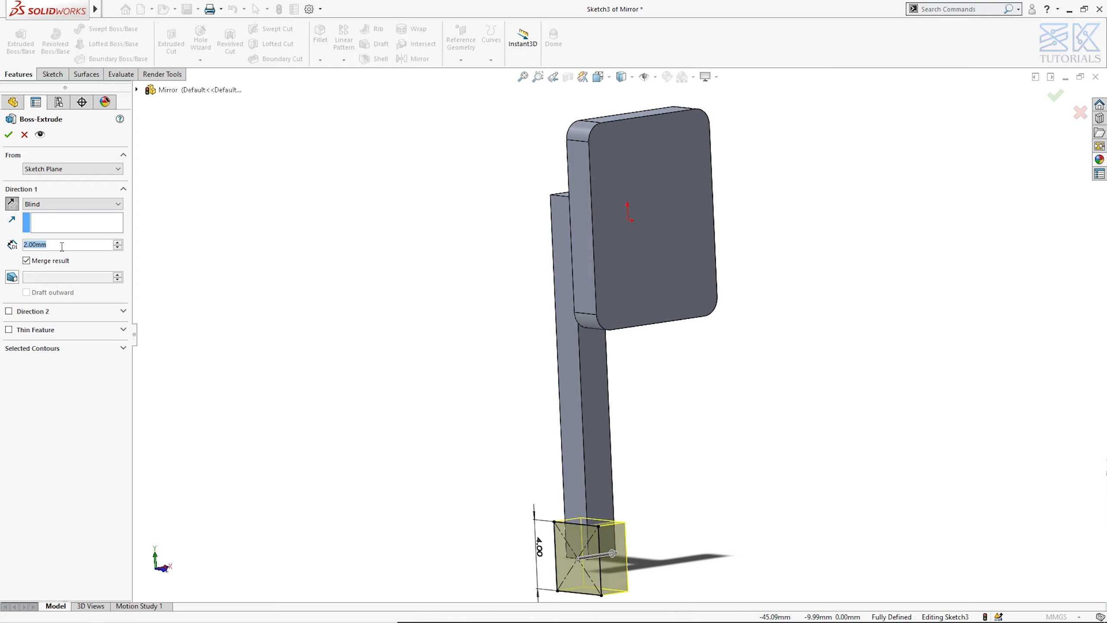
text(1)
click(8, 136)
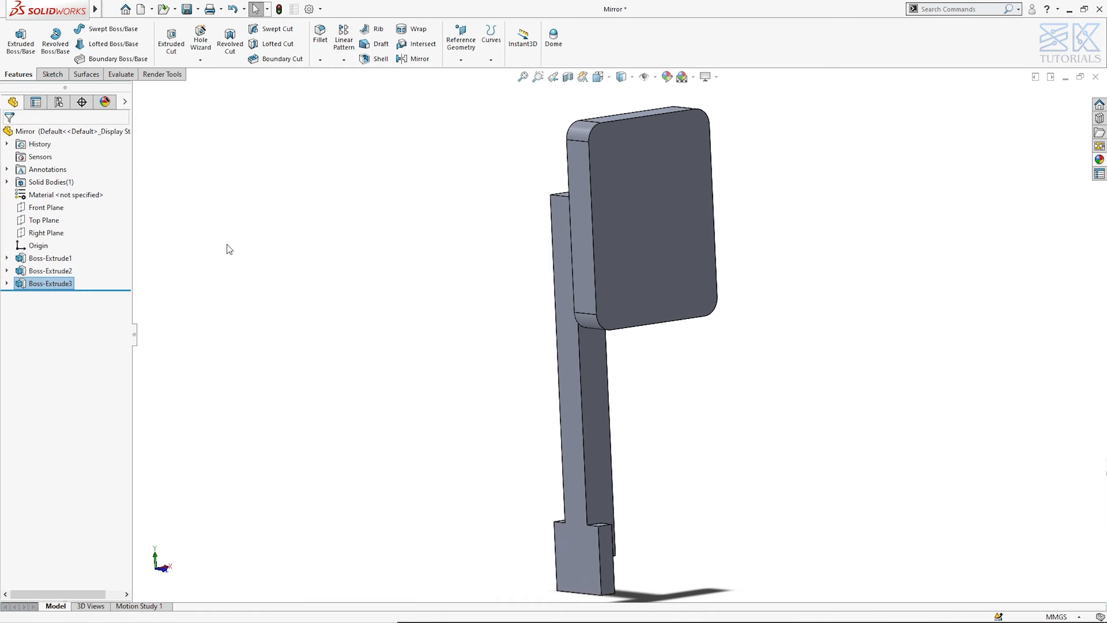
Step: On the side face of the arm and its square end, sketch a 2 mm diameter circle near the middle of the square
key(ctrl+7)
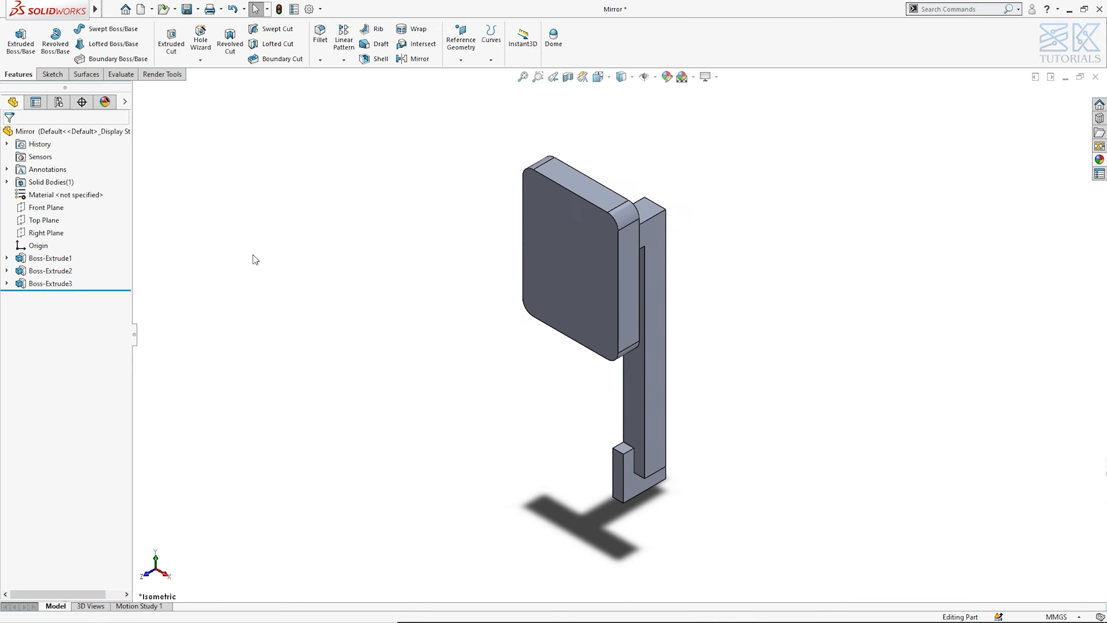
middle_drag(466, 399, 547, 432)
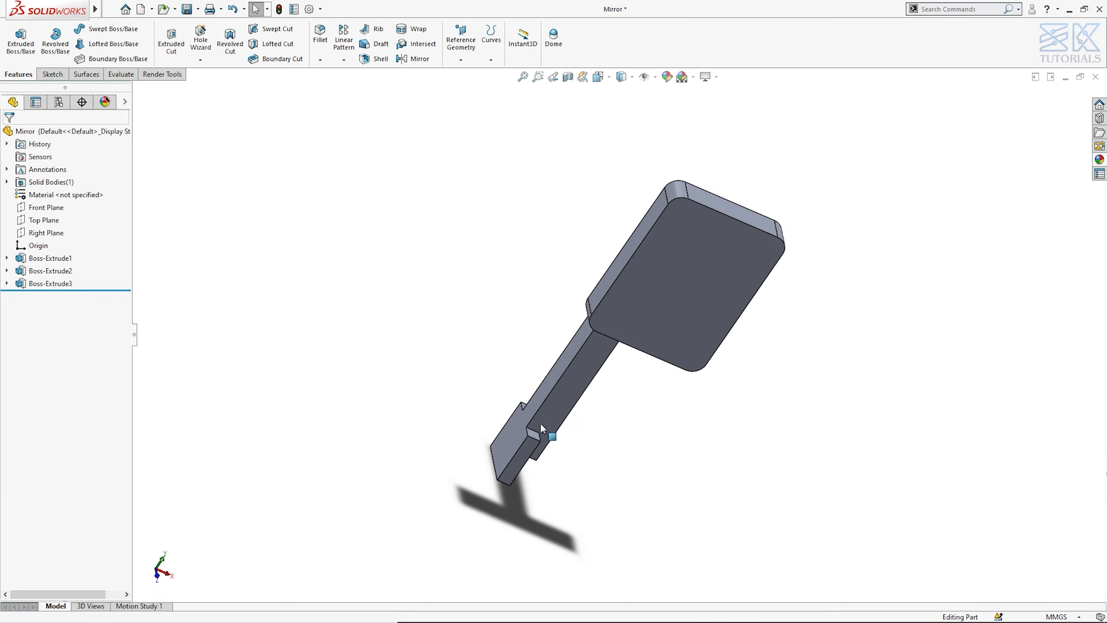
click(522, 441)
click(565, 403)
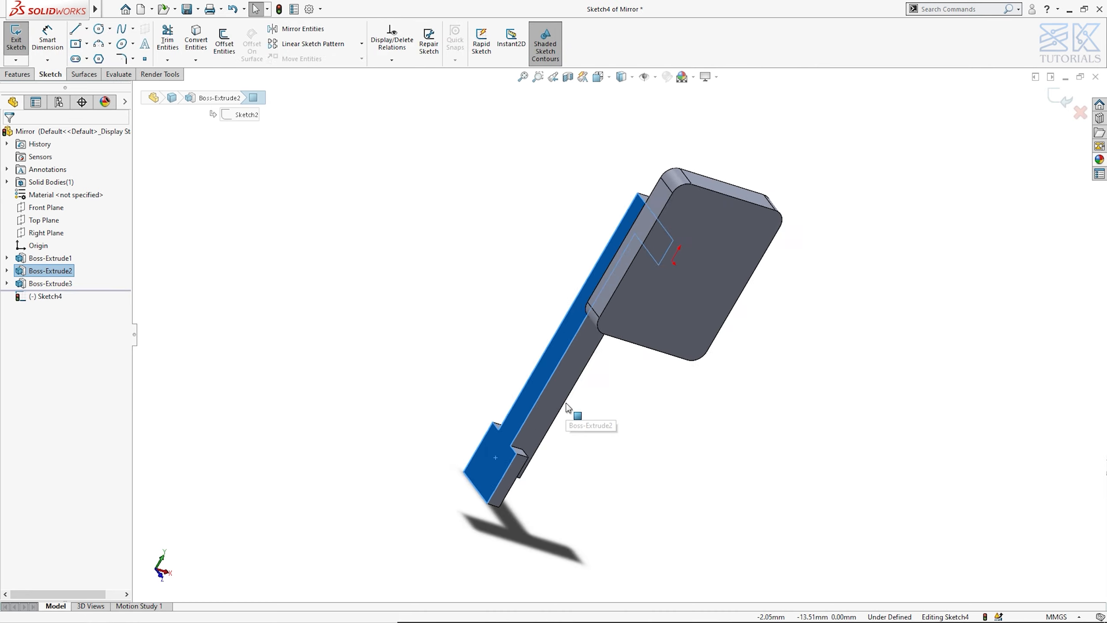
click(450, 444)
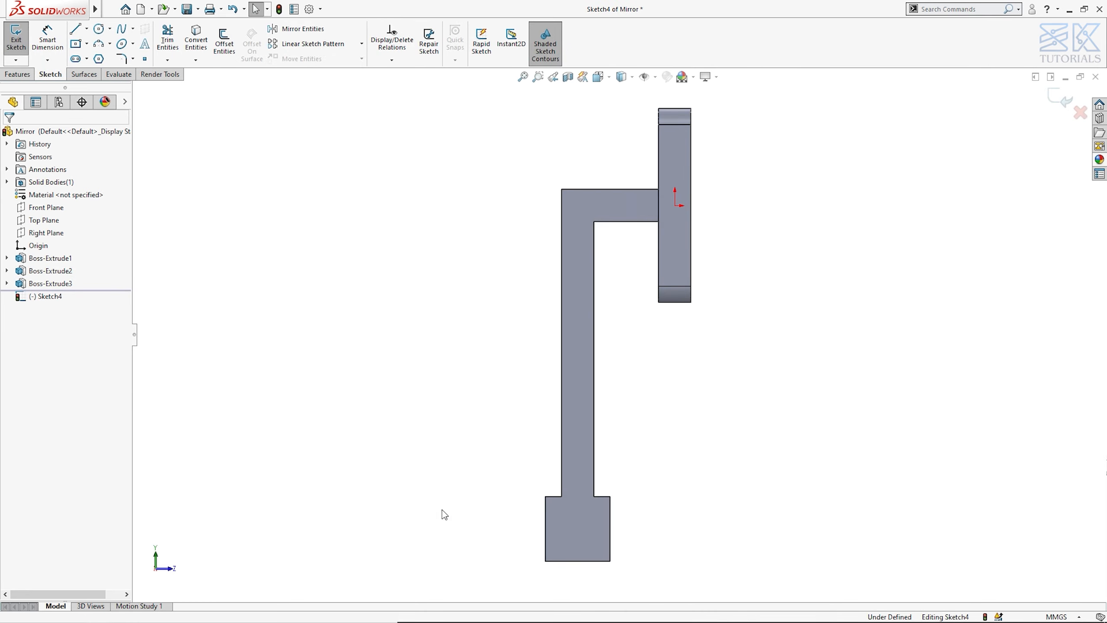
right_drag(442, 509, 493, 515)
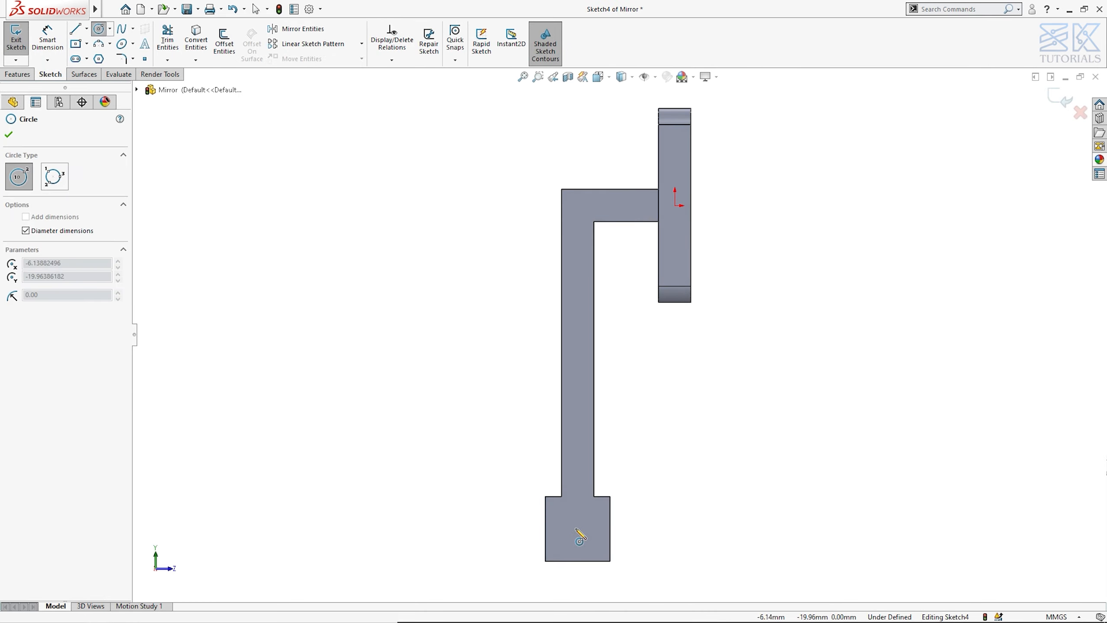
click(575, 529)
key(Return)
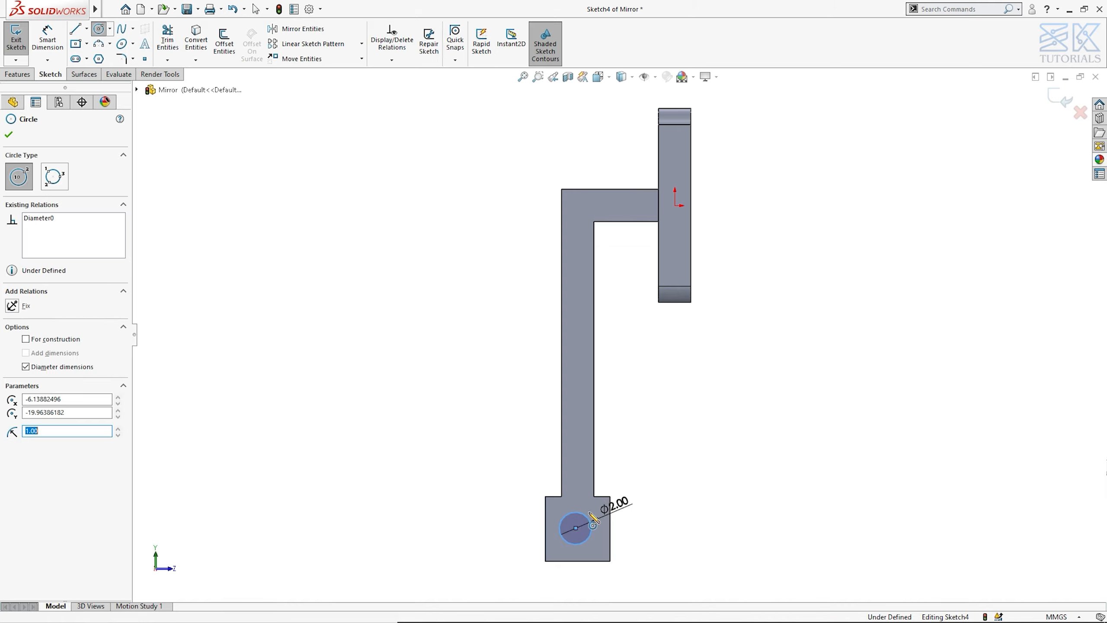
scroll(584, 526, down, 3)
key(Escape)
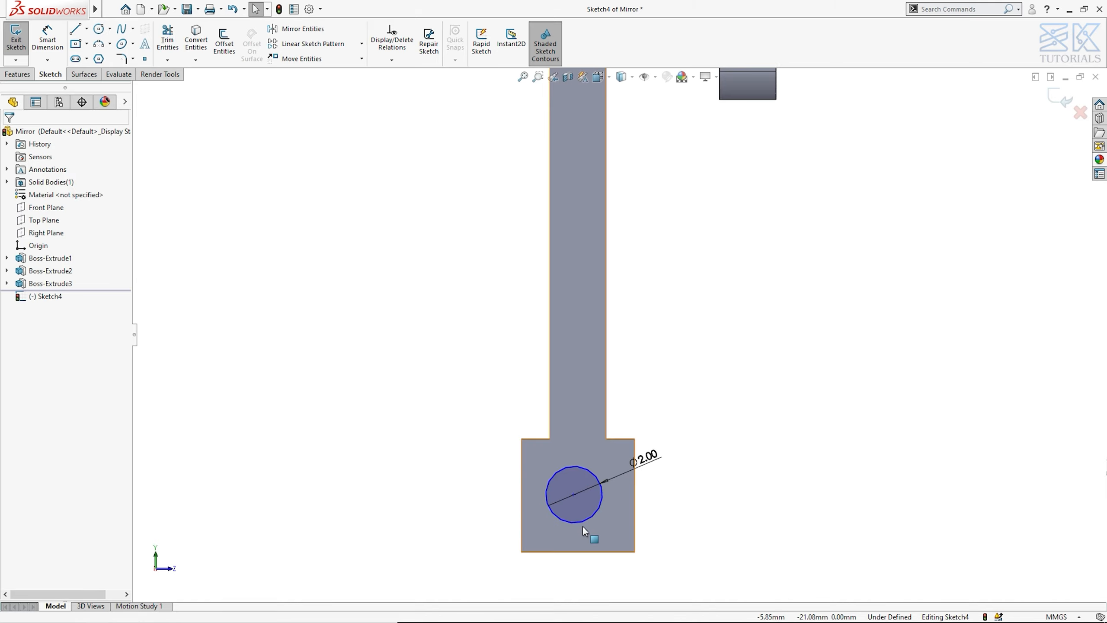
Step: Centre the circle on the square by aligning its centre vertically with the bottom edge's midpoint and horizontally with the side edge's midpoint
click(574, 494)
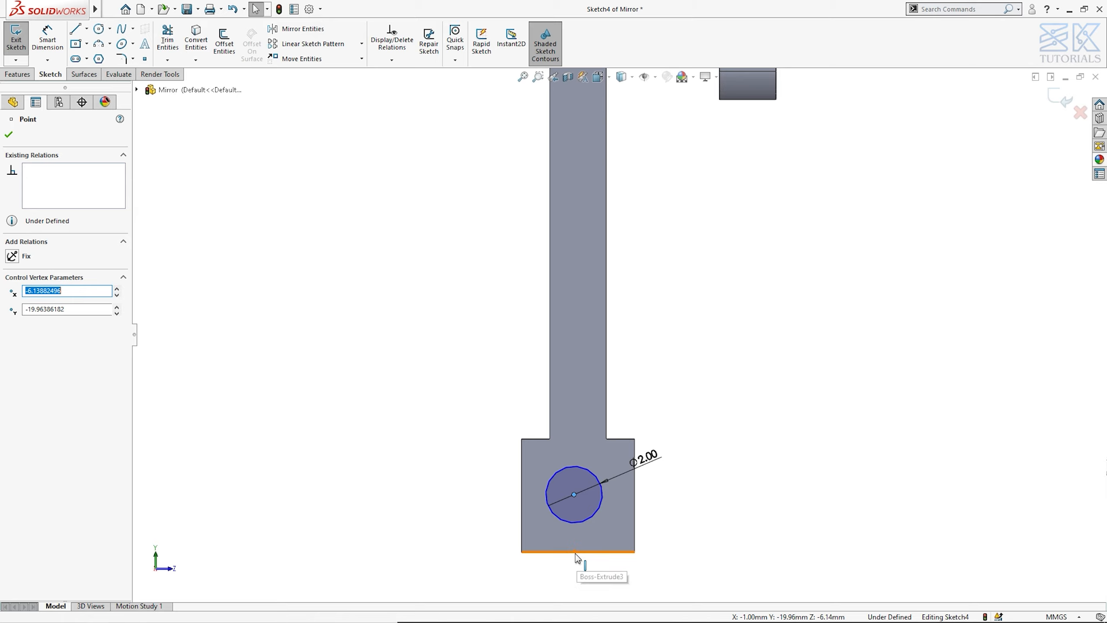
ctrl+click(578, 553)
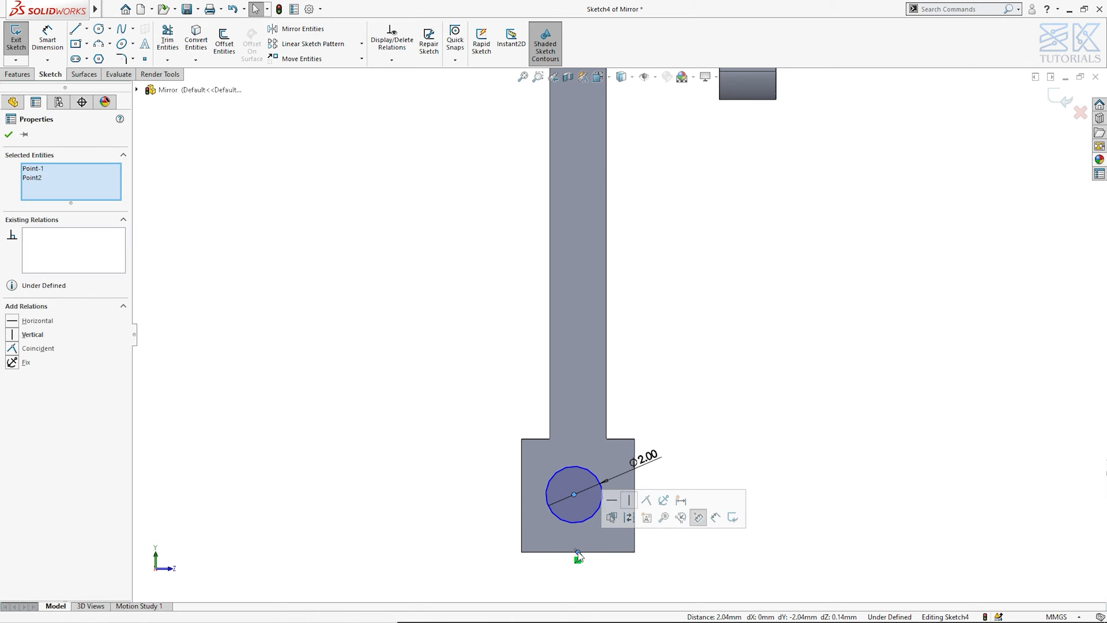
click(628, 501)
key(Escape)
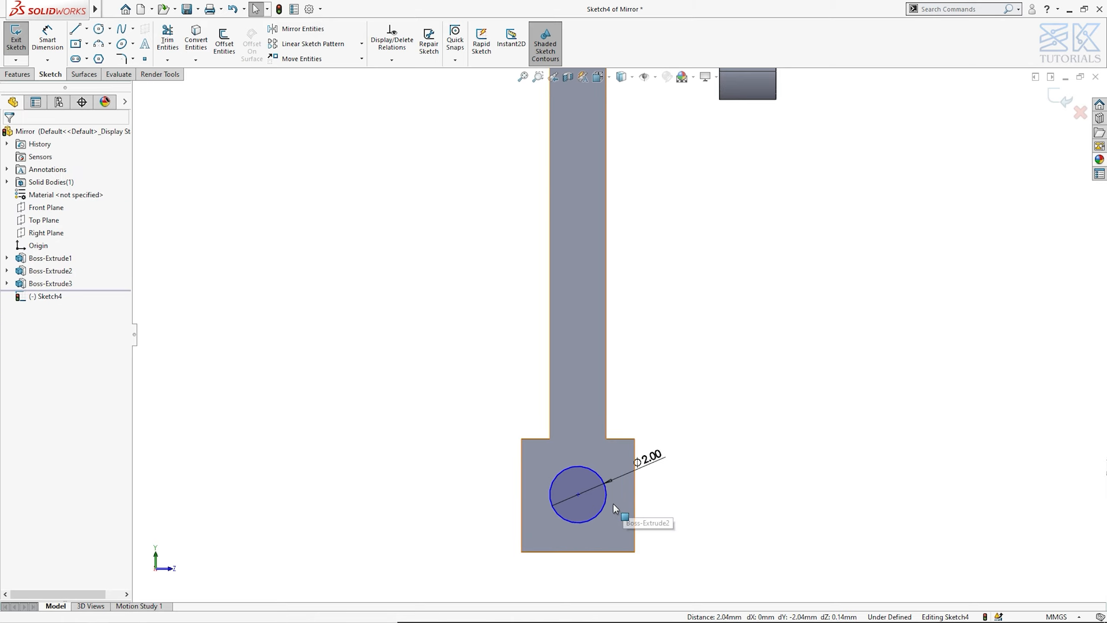
click(521, 496)
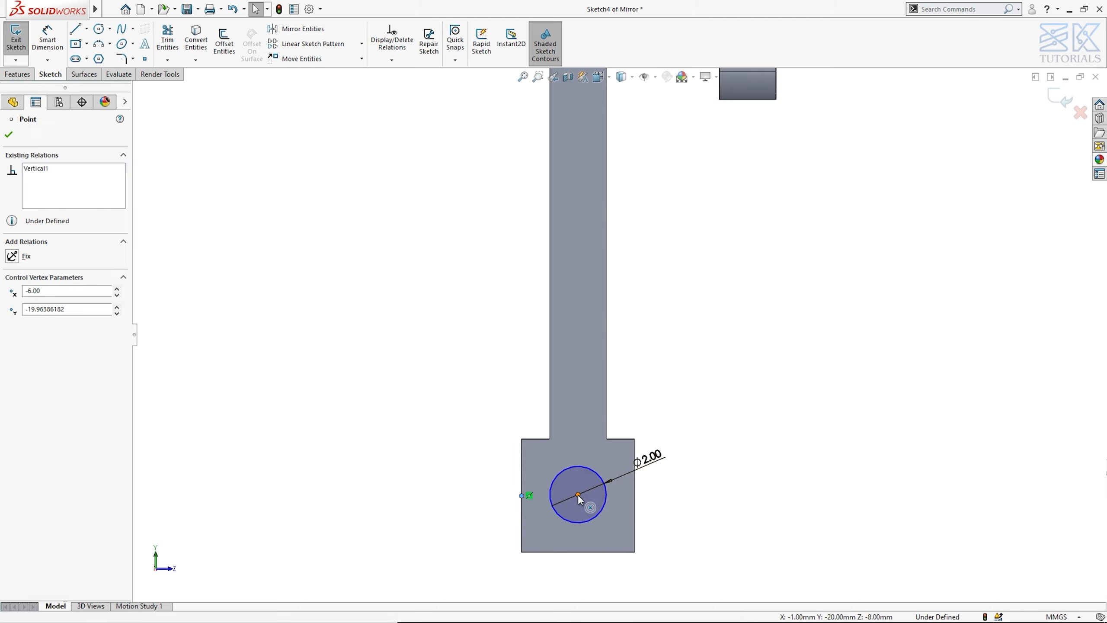
ctrl+click(578, 494)
click(612, 452)
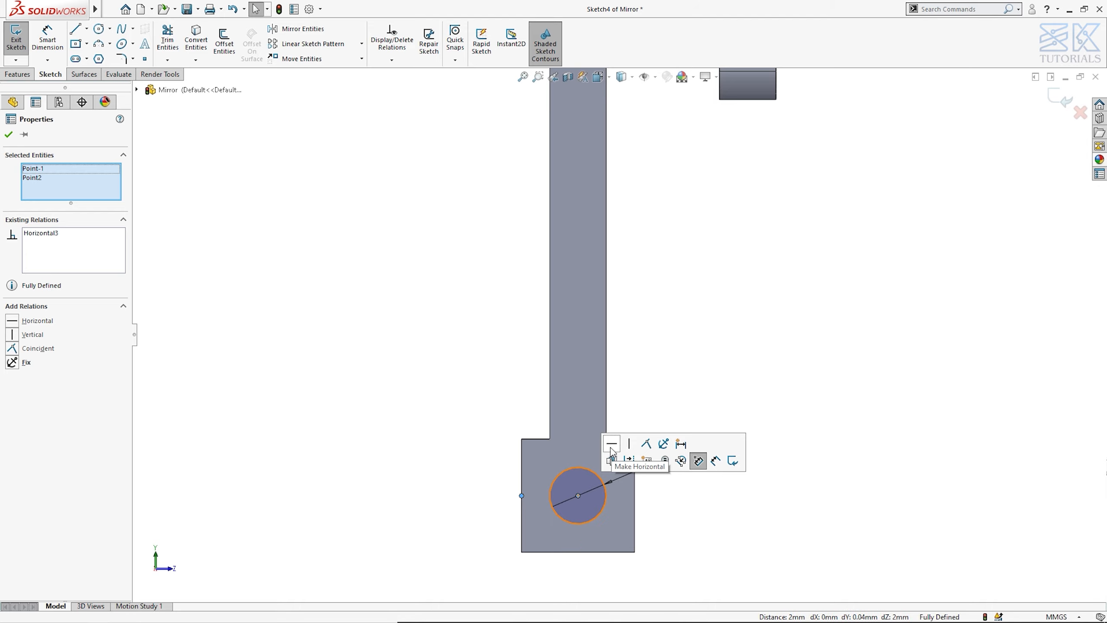
click(511, 392)
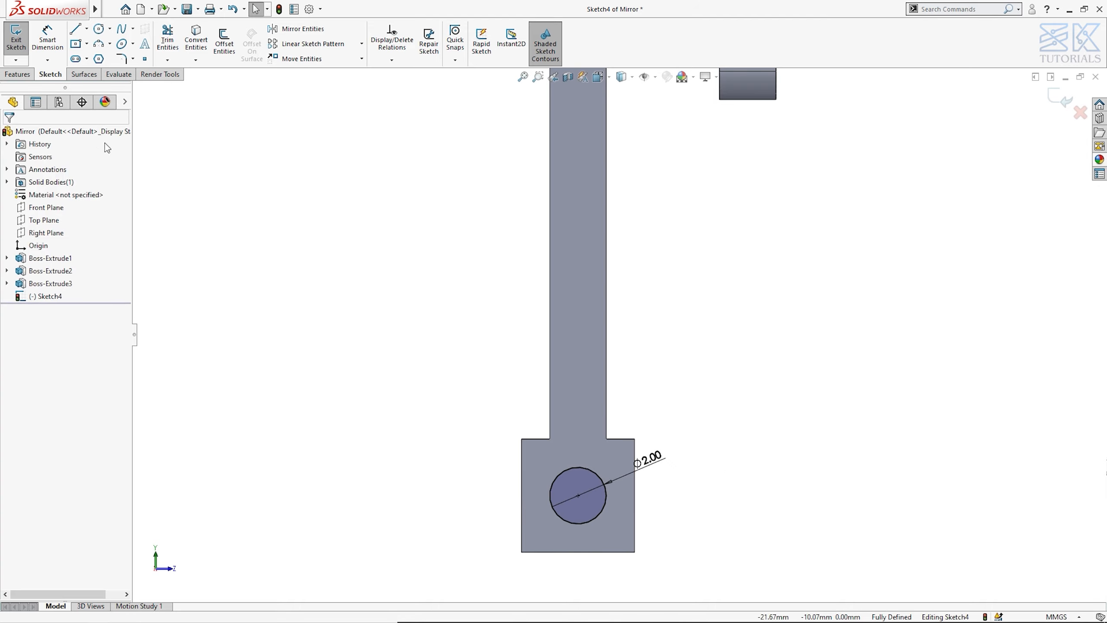
Step: Extrude the circle 3 mm Blind outward from the square end as a merged round pin
click(17, 74)
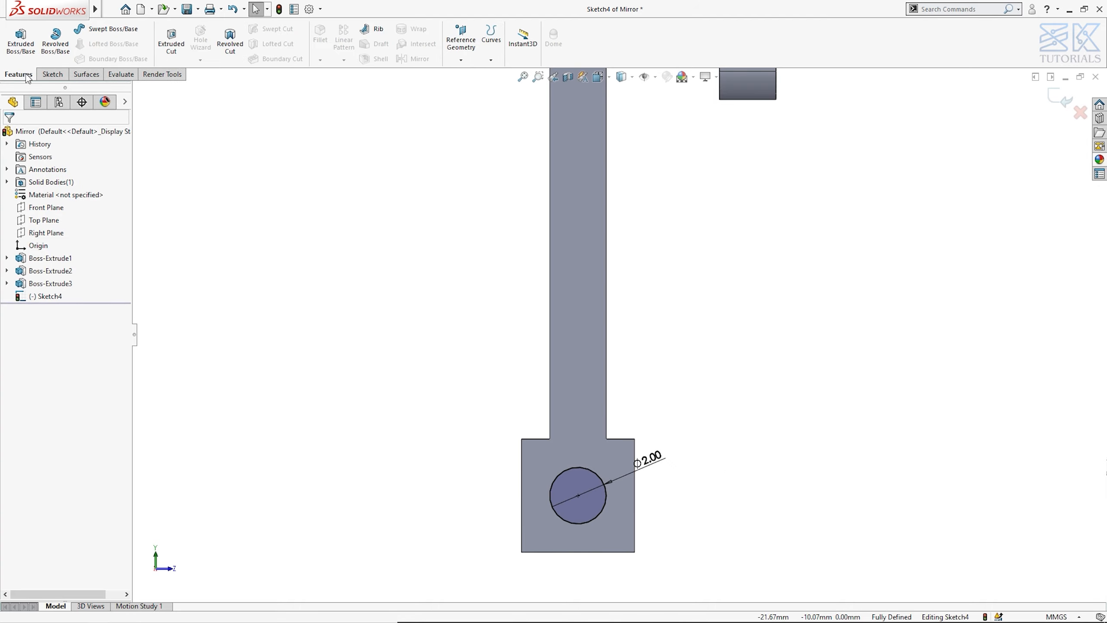
click(24, 45)
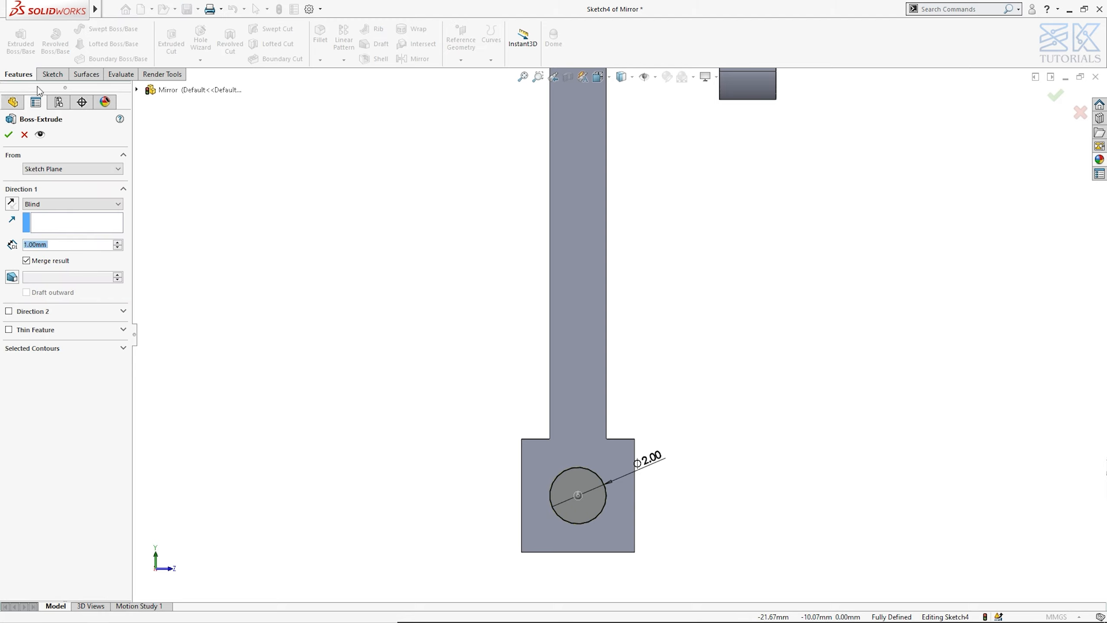
text(3)
key(Return)
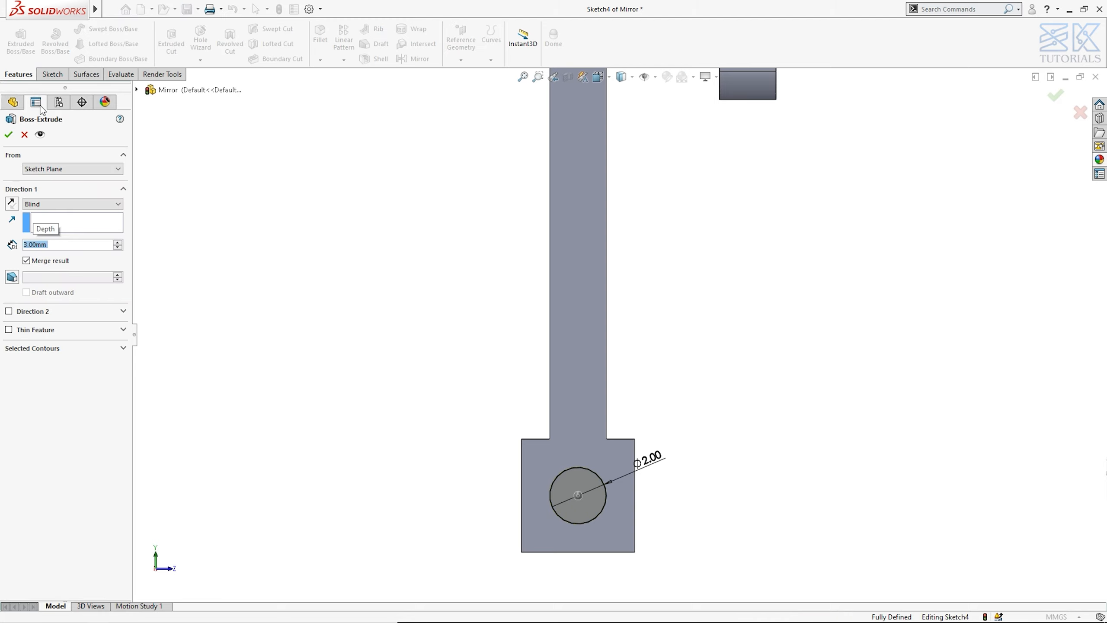
click(9, 136)
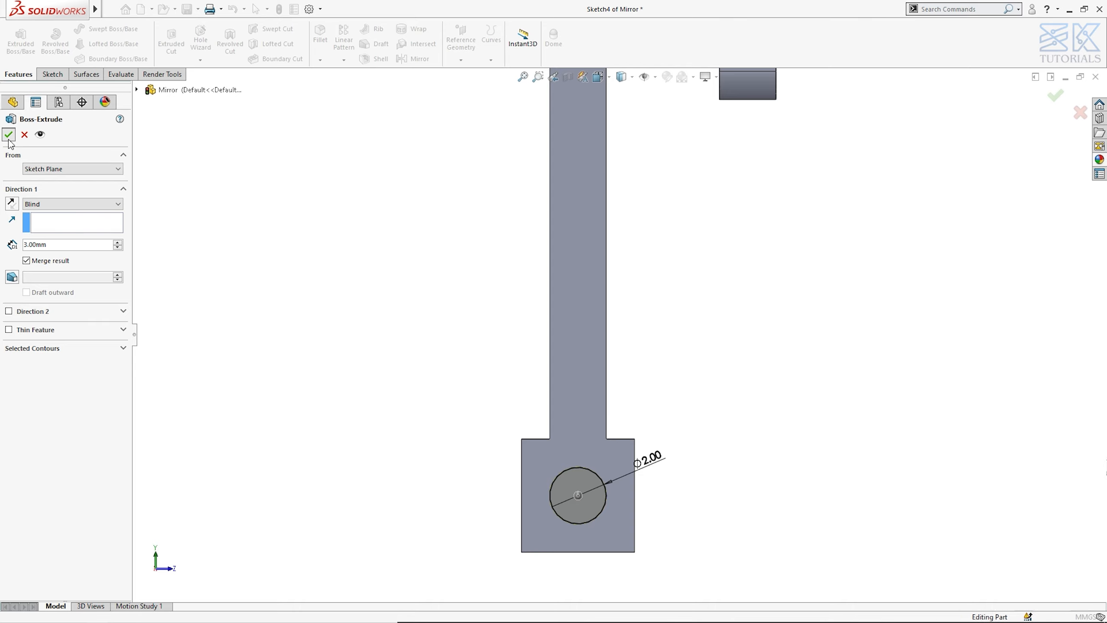
click(256, 309)
Step: Start a sketch on the plate's front face and offset the face outline 1 mm inward, in one direction only
key(ctrl+7)
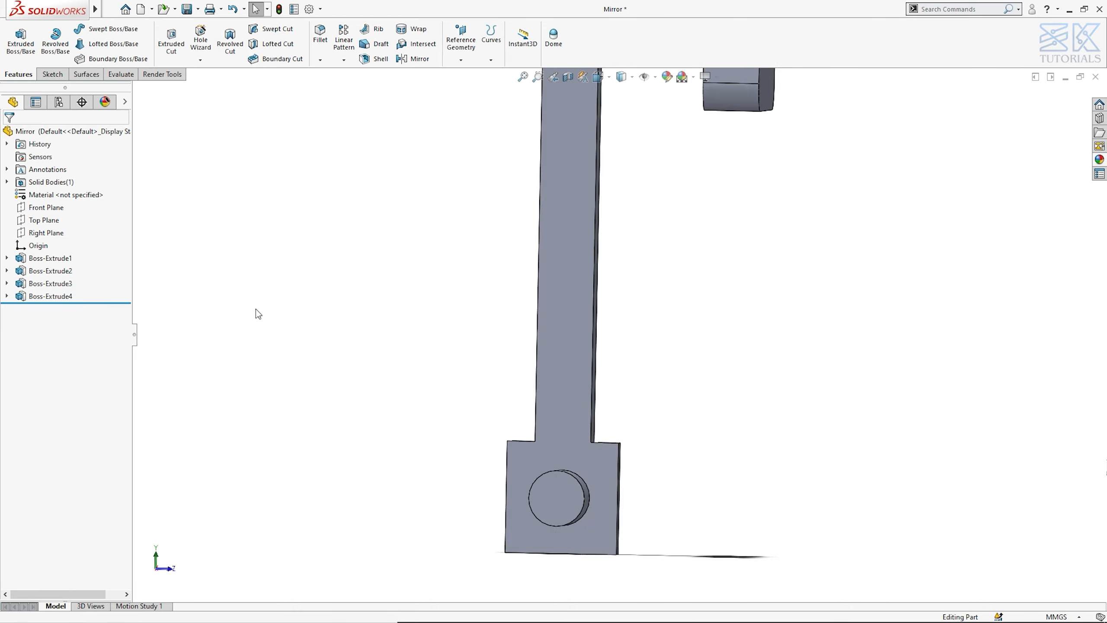
click(545, 235)
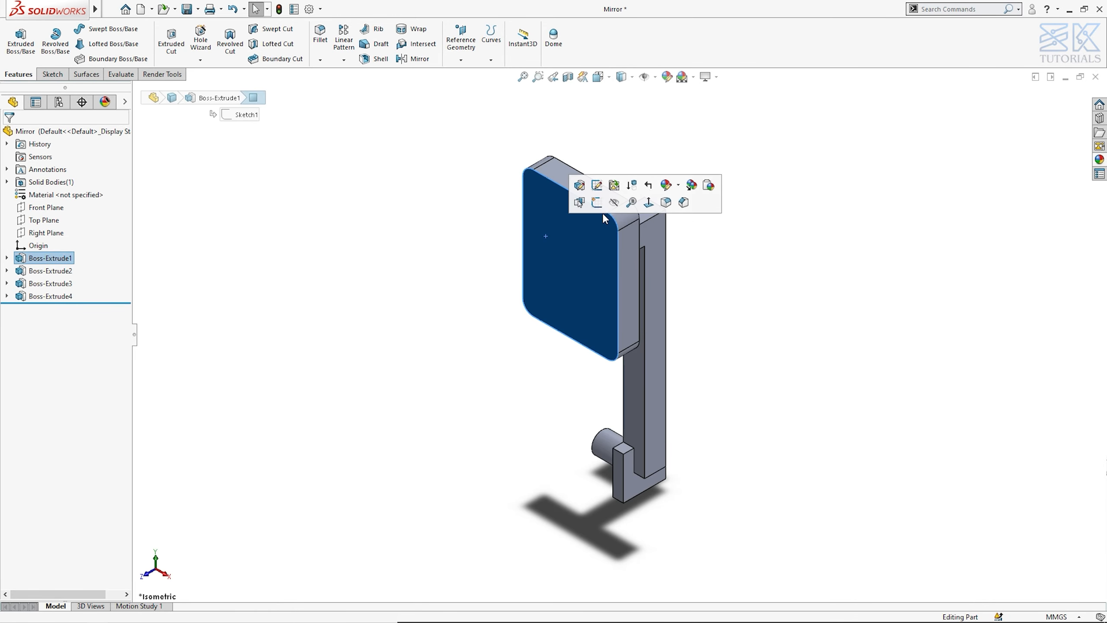
click(600, 203)
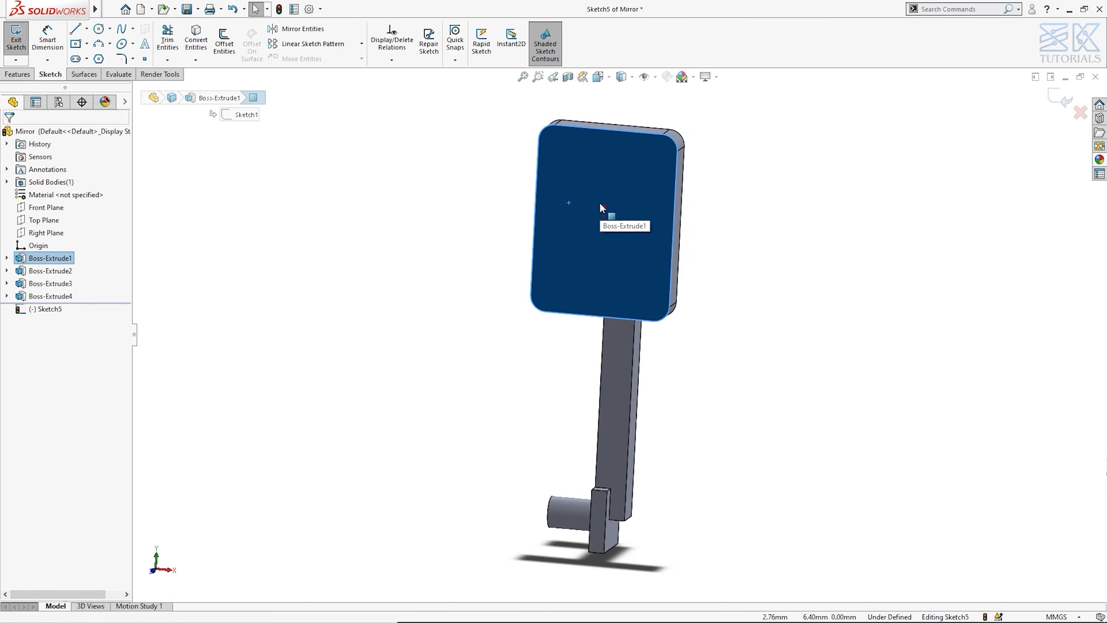
click(224, 41)
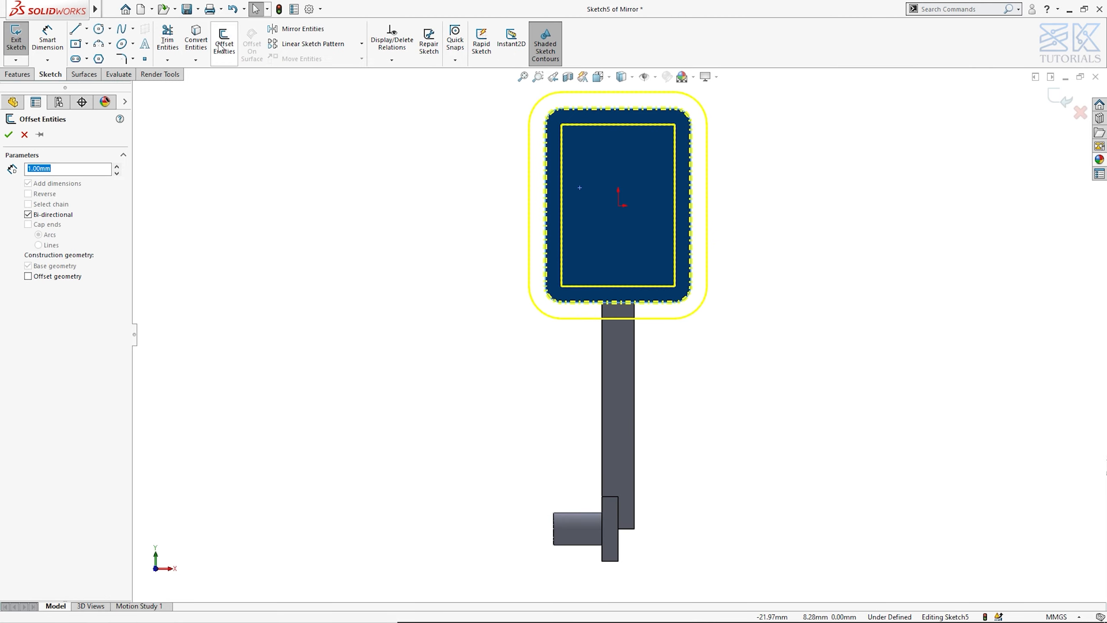
click(52, 214)
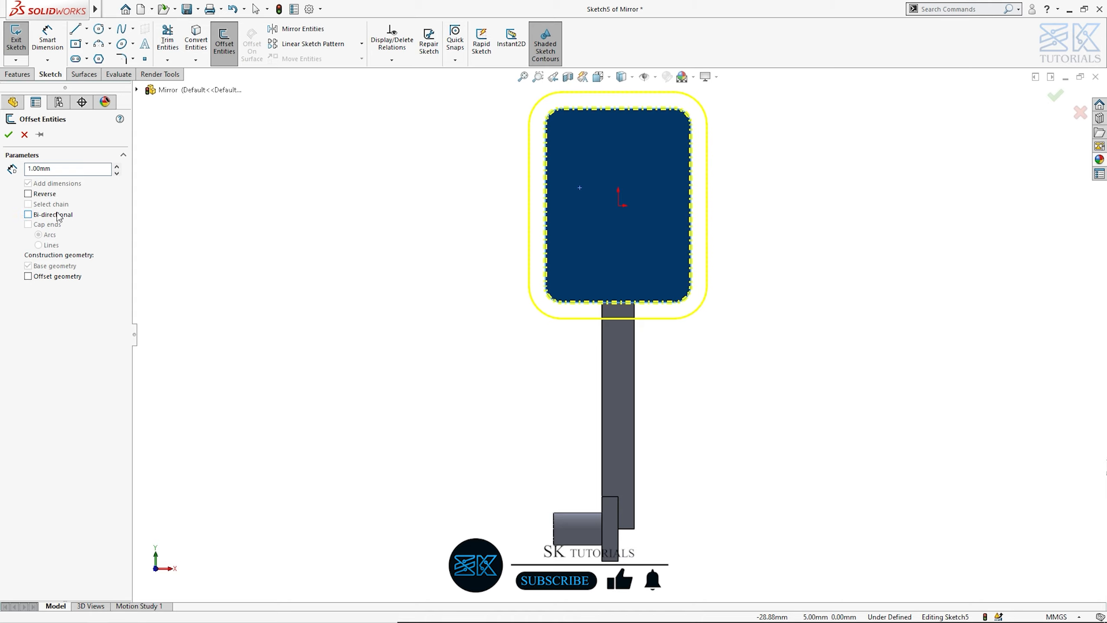
click(49, 197)
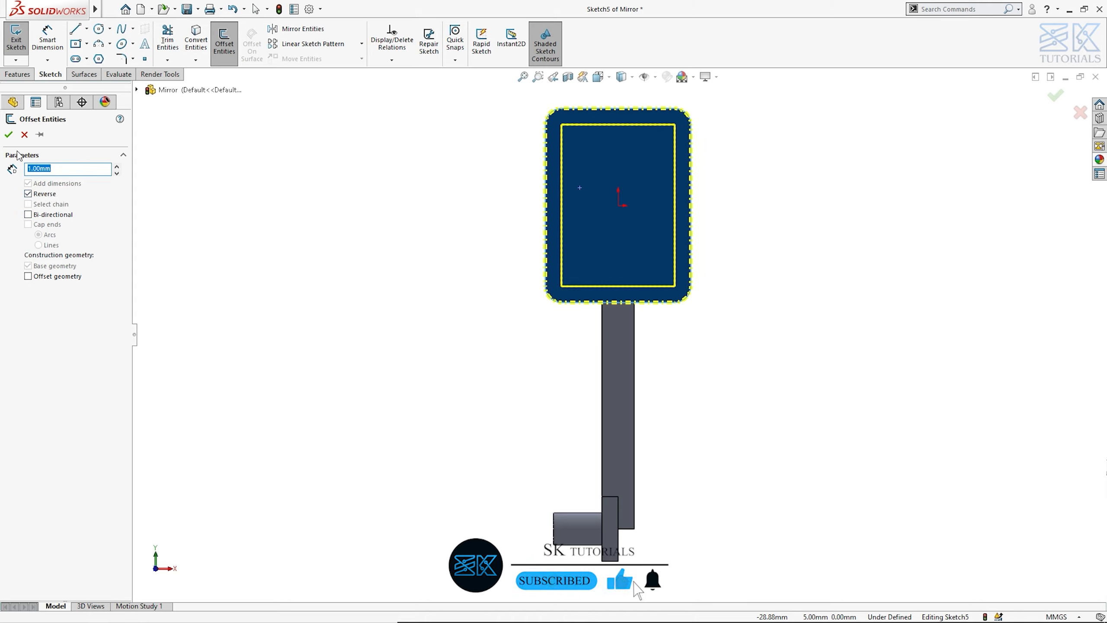
click(9, 136)
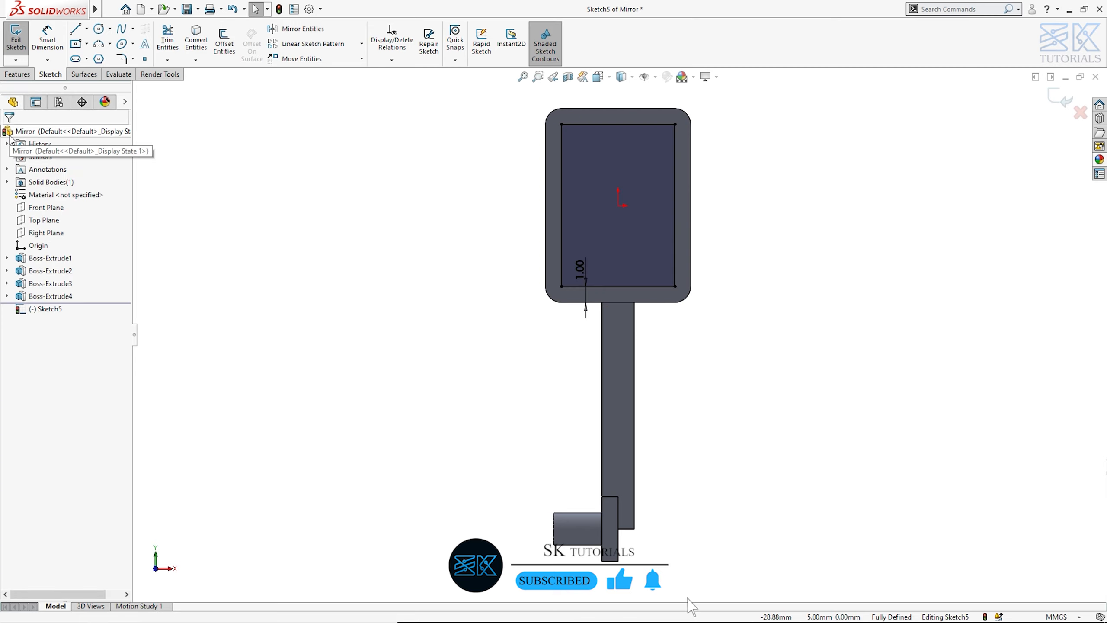
Step: Round all four corners of the inset rectangle on the plate's front face with 0.5 mm sketch fillets
click(122, 59)
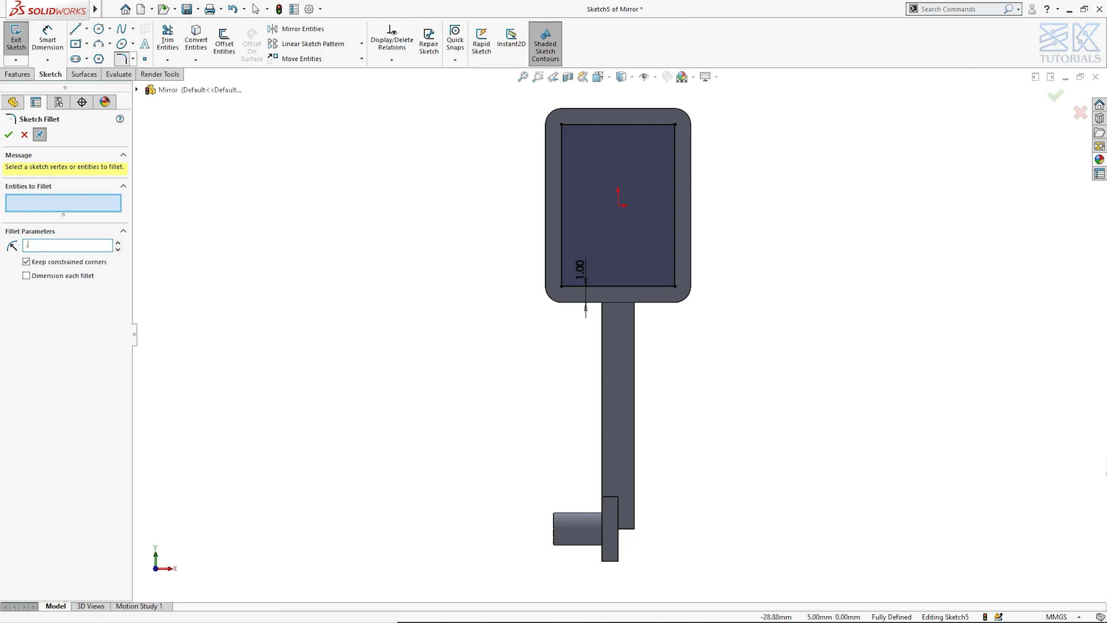
click(562, 125)
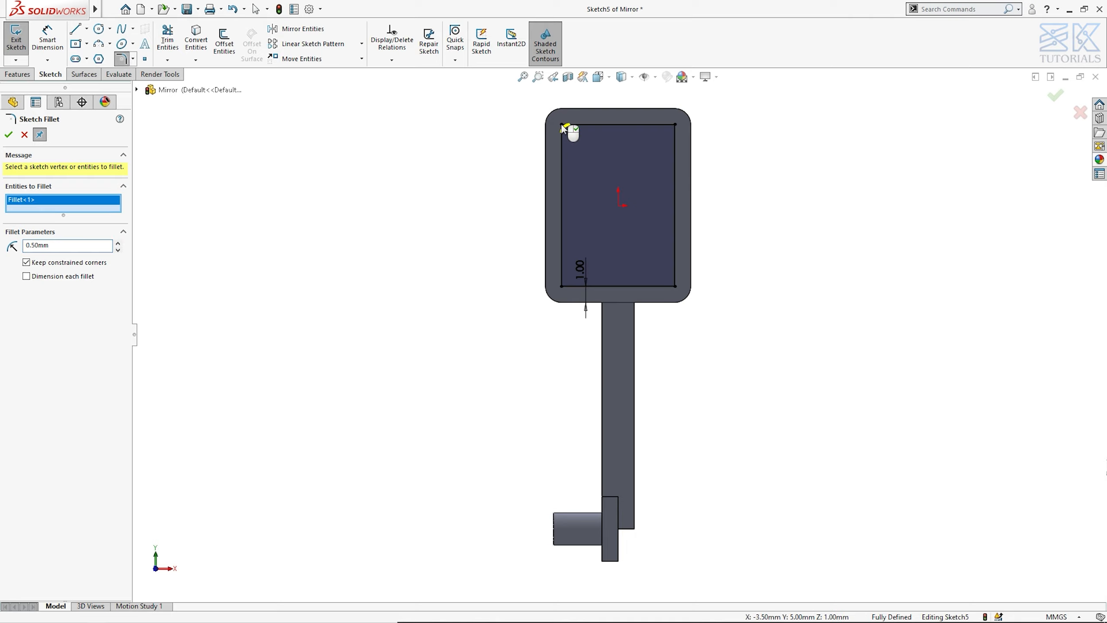
click(675, 125)
click(665, 287)
click(562, 287)
right_click(562, 289)
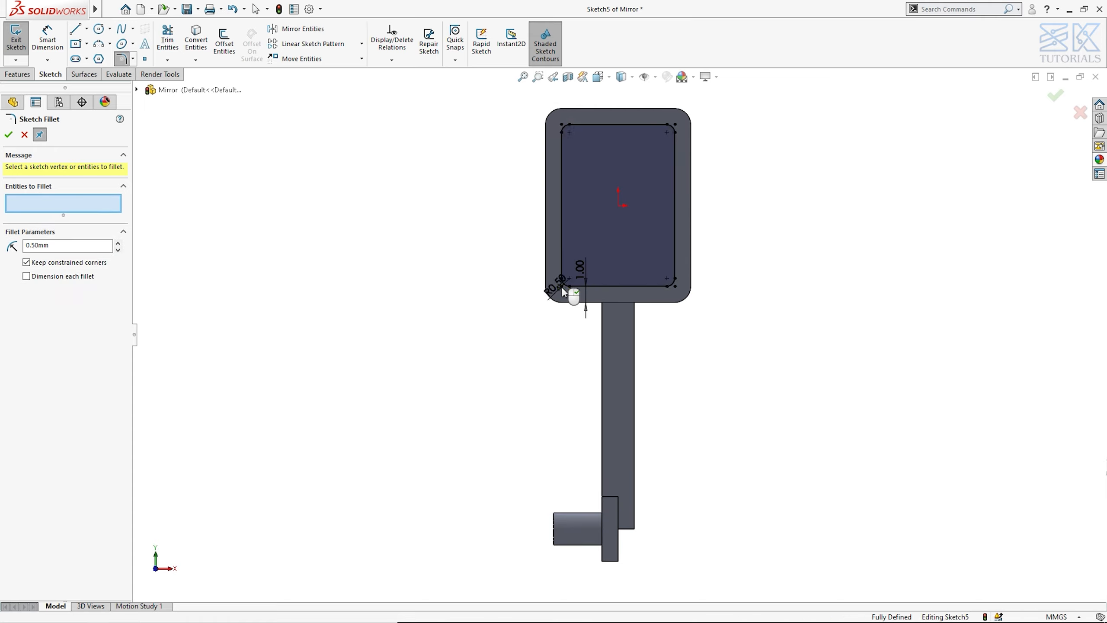
click(17, 74)
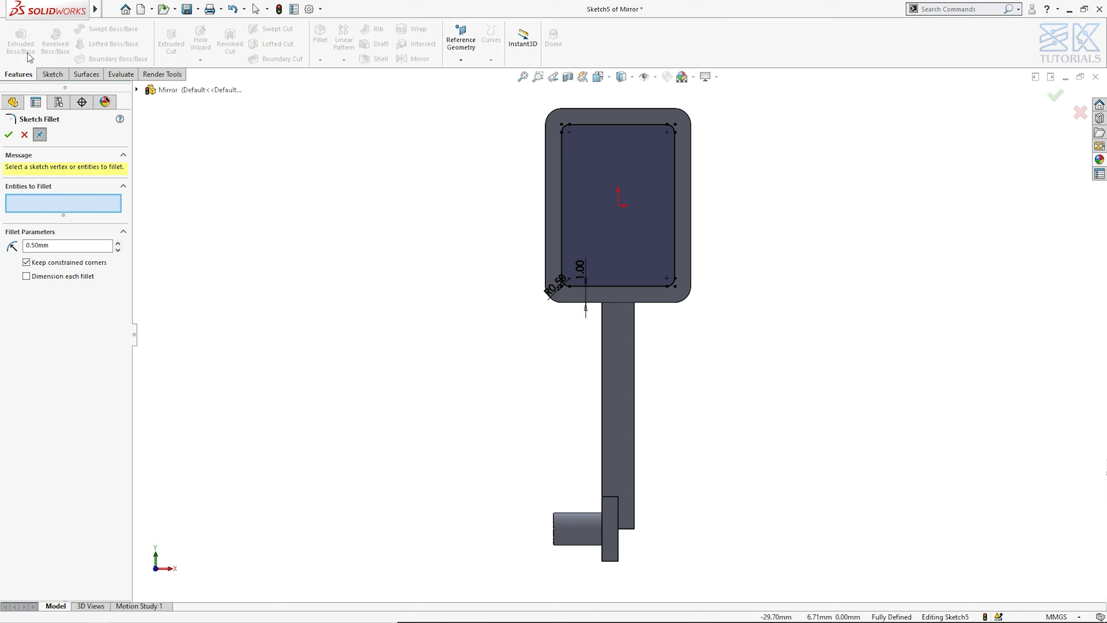
click(8, 134)
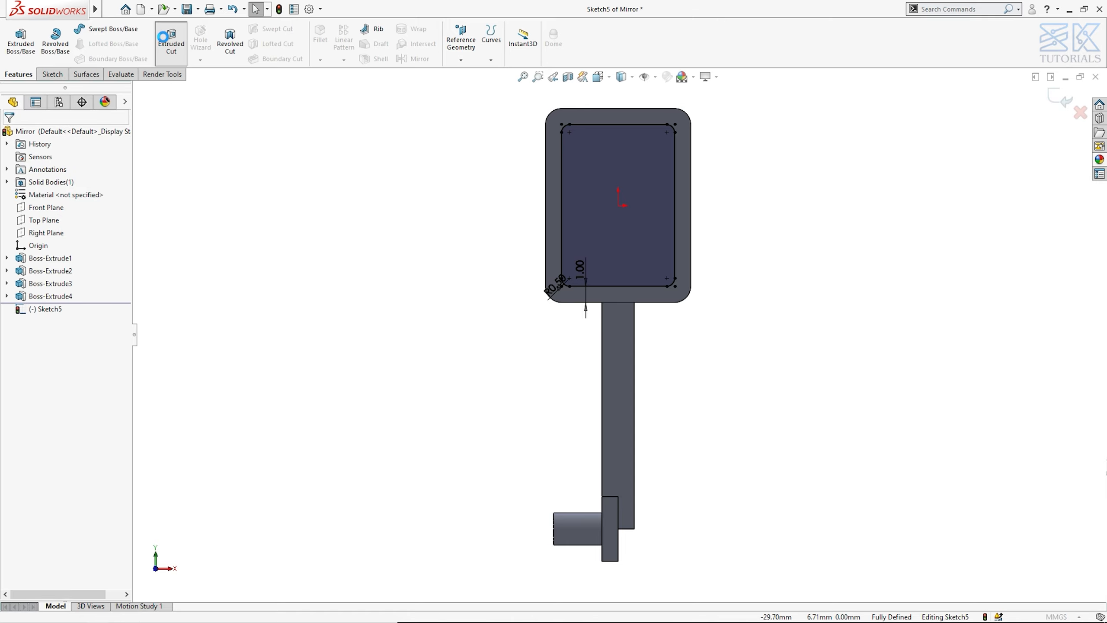
Step: Cut the rounded inset outline 1 mm Blind into the plate to form a recess
text(1)
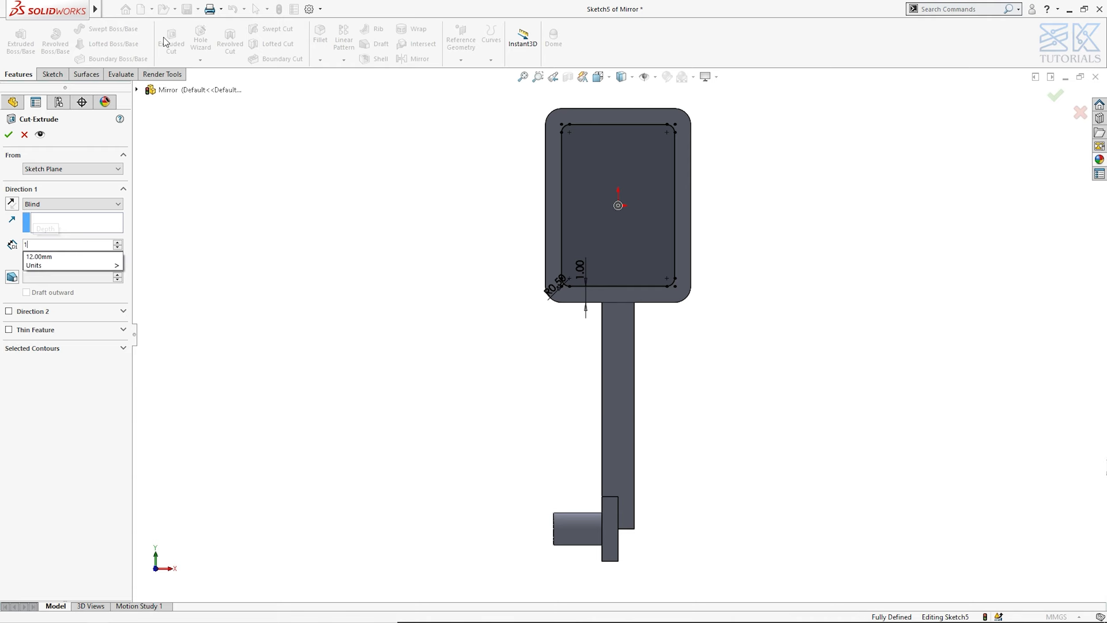
key(Return)
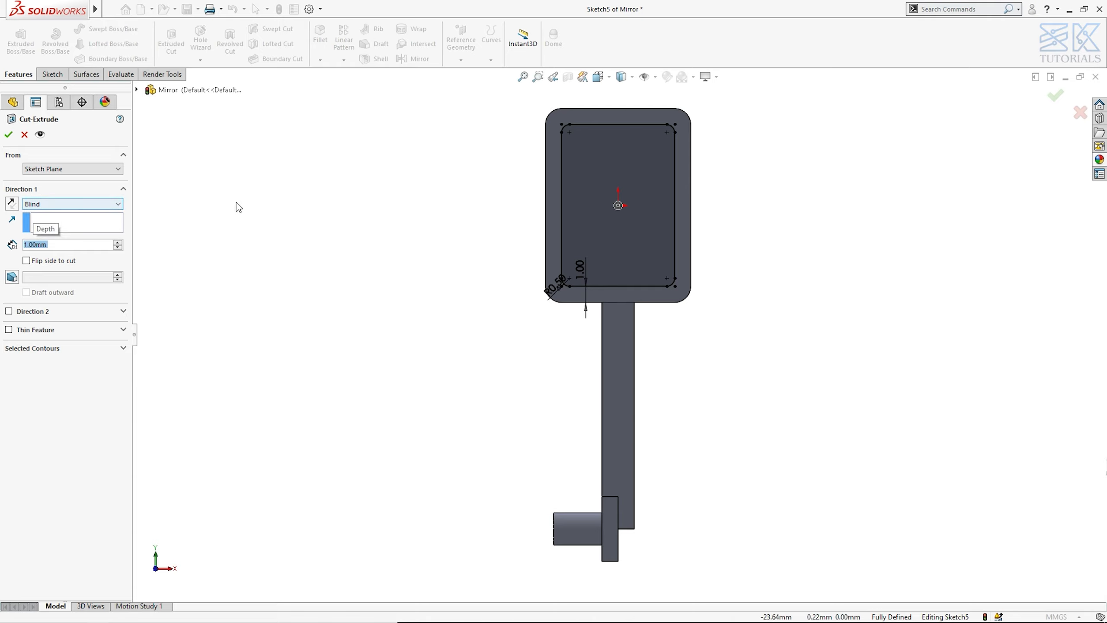
scroll(237, 202, down, 1)
middle_drag(237, 203, 178, 211)
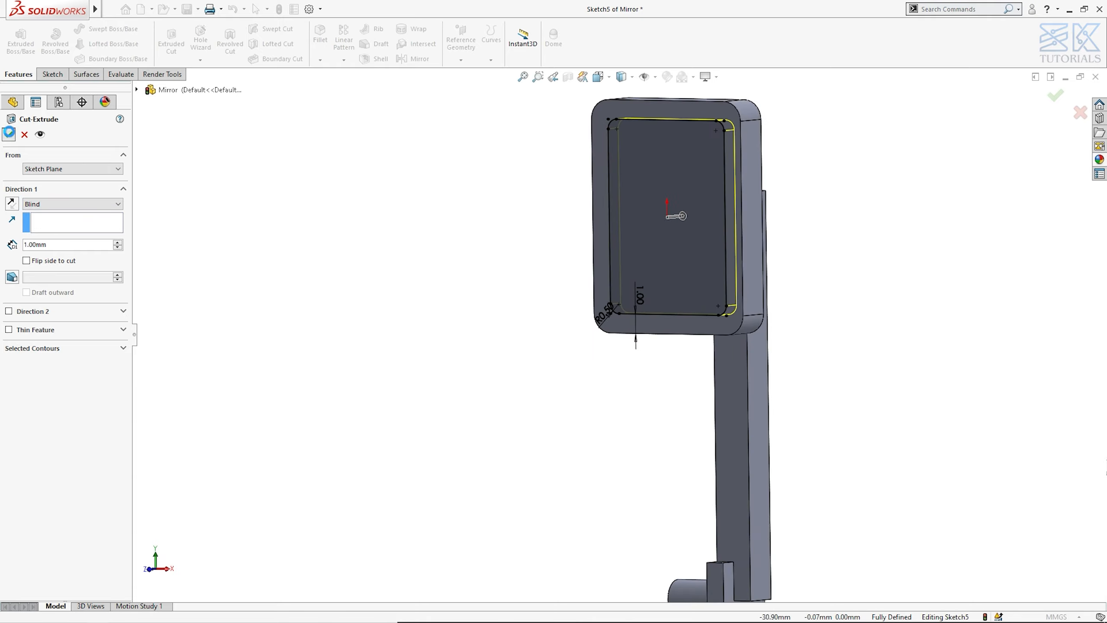
click(342, 235)
key(ctrl+7)
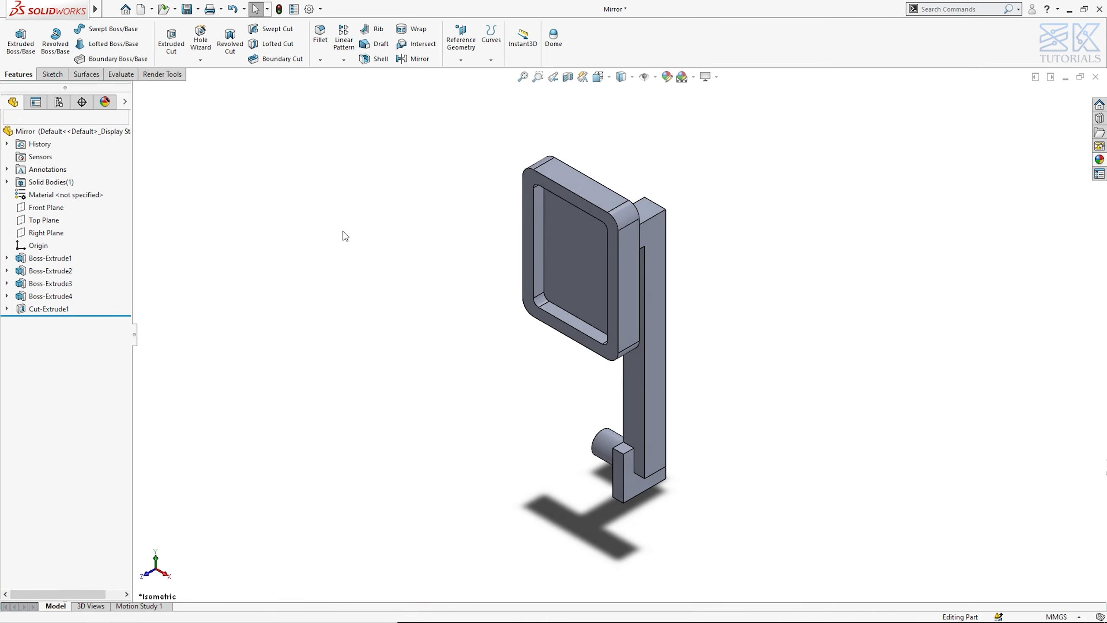
Step: Start a sketch on the recess floor and offset its outline 0.05 mm inward
click(550, 283)
click(624, 235)
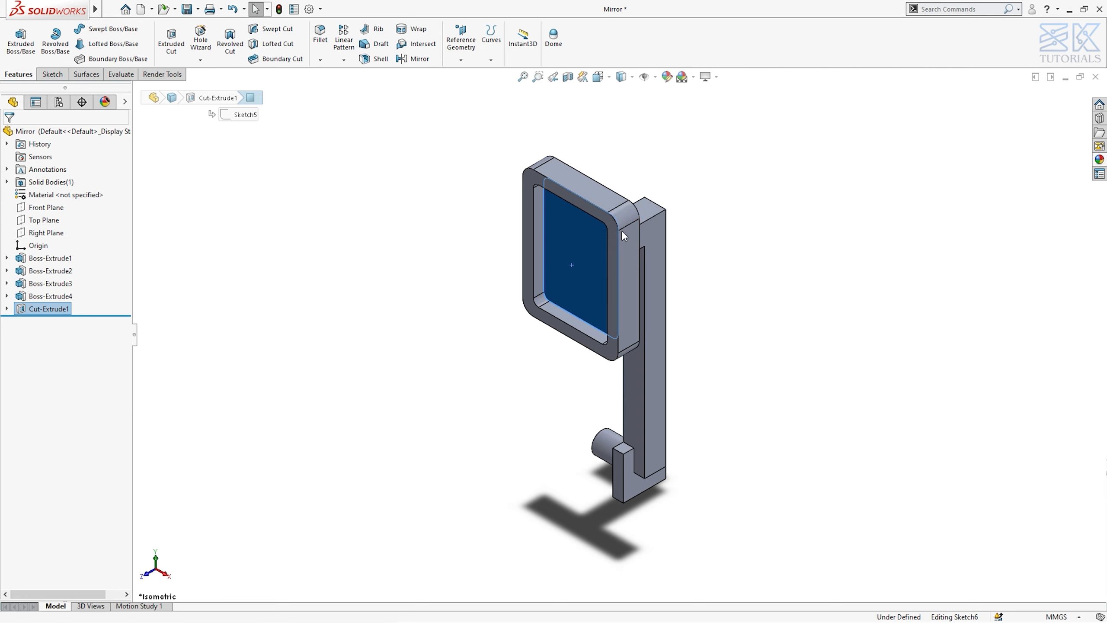
key(ctrl+8)
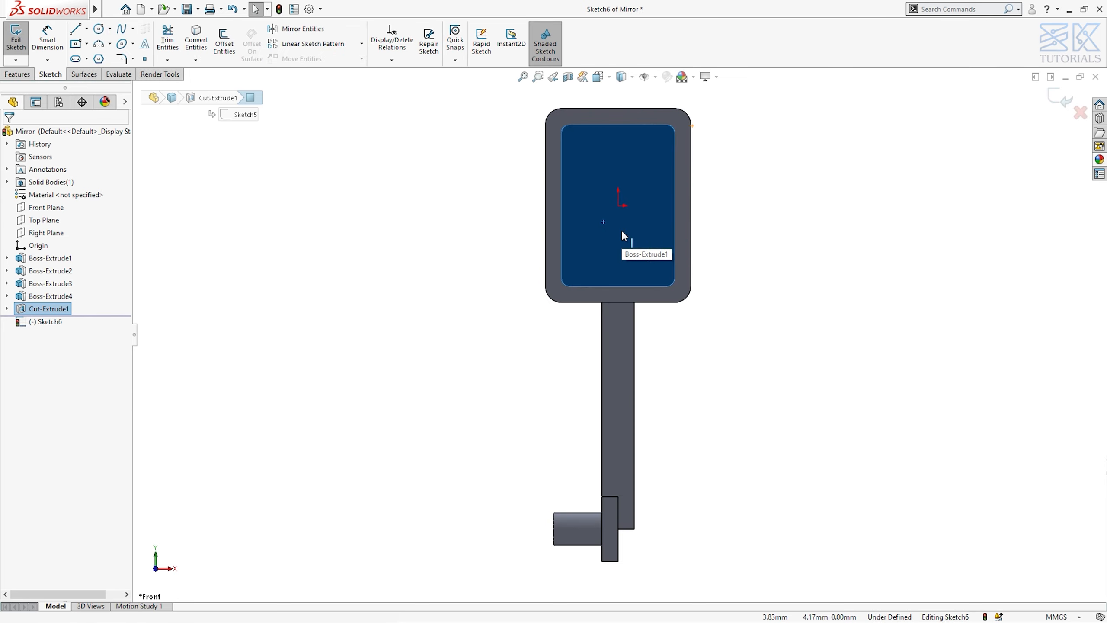
click(224, 42)
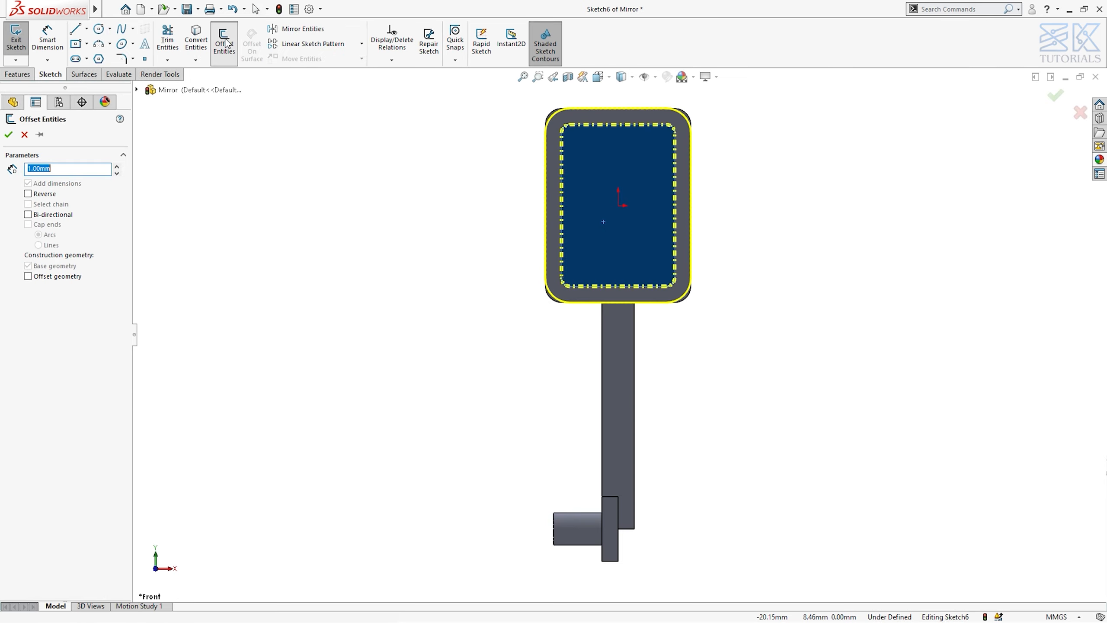
text(.05)
key(Return)
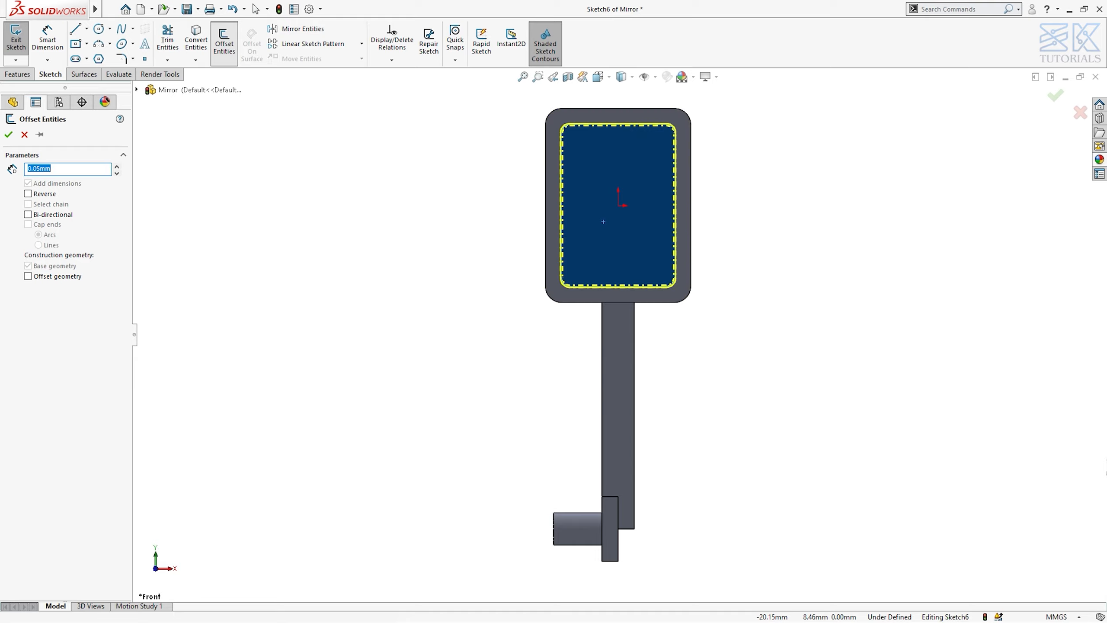
click(29, 197)
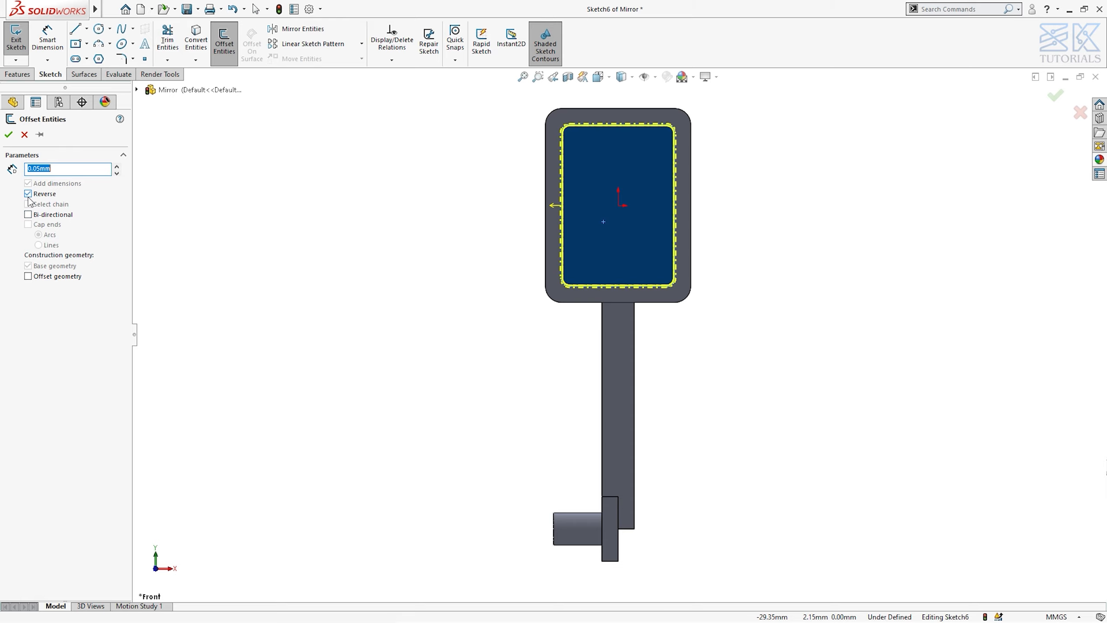
click(9, 135)
Step: Extrude the offset outline 0.8 mm Blind as a separate, unmerged body inside the recess
click(17, 74)
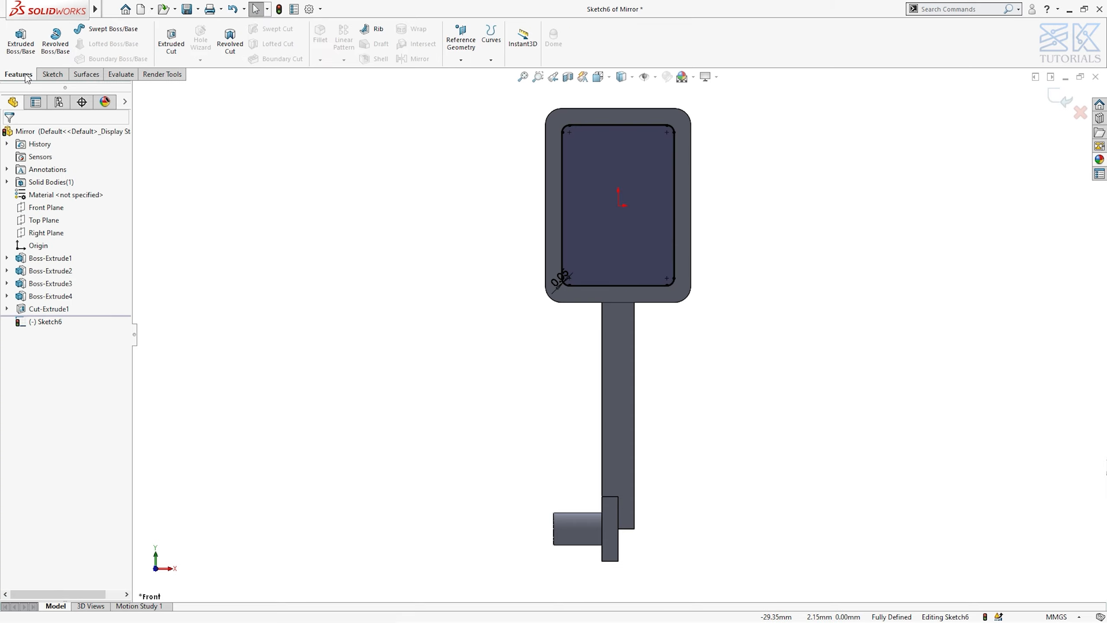
click(23, 44)
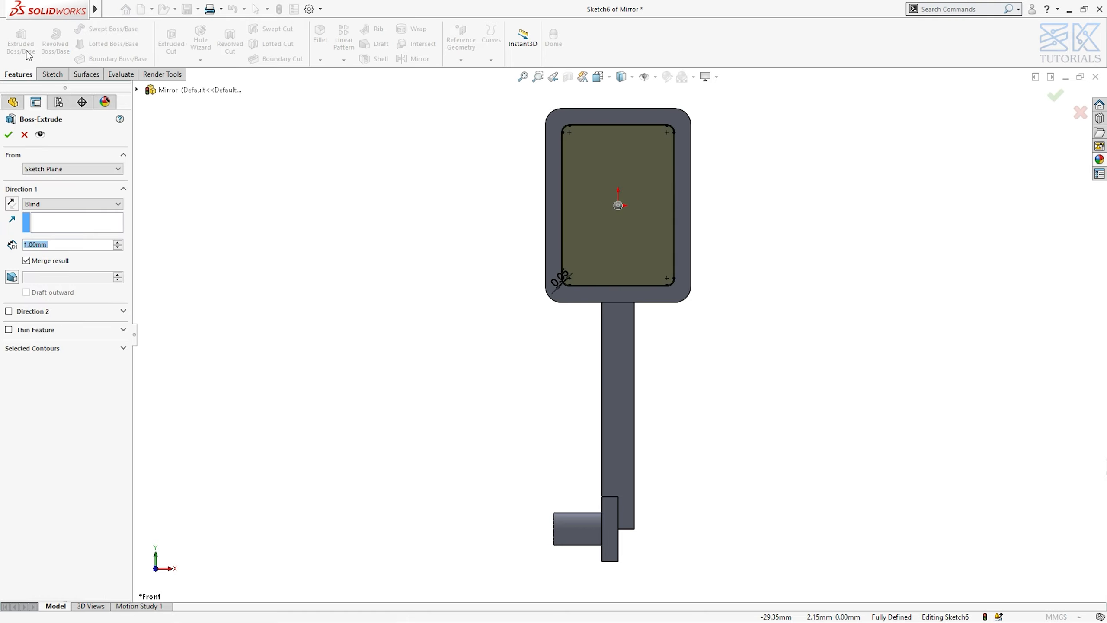
text(0.8)
key(Return)
click(12, 138)
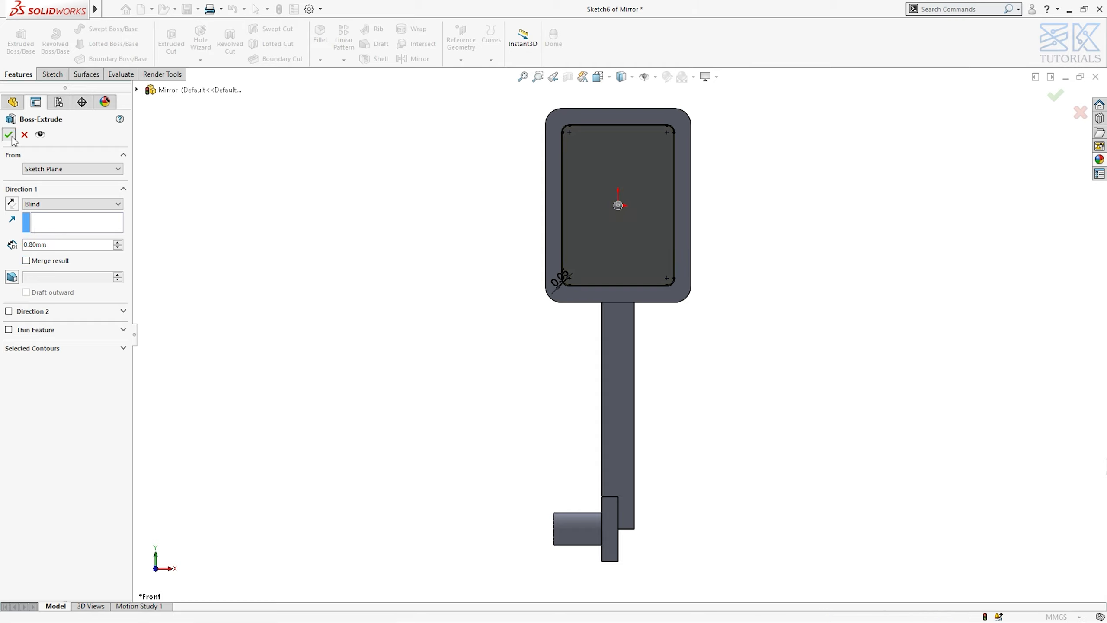
click(290, 218)
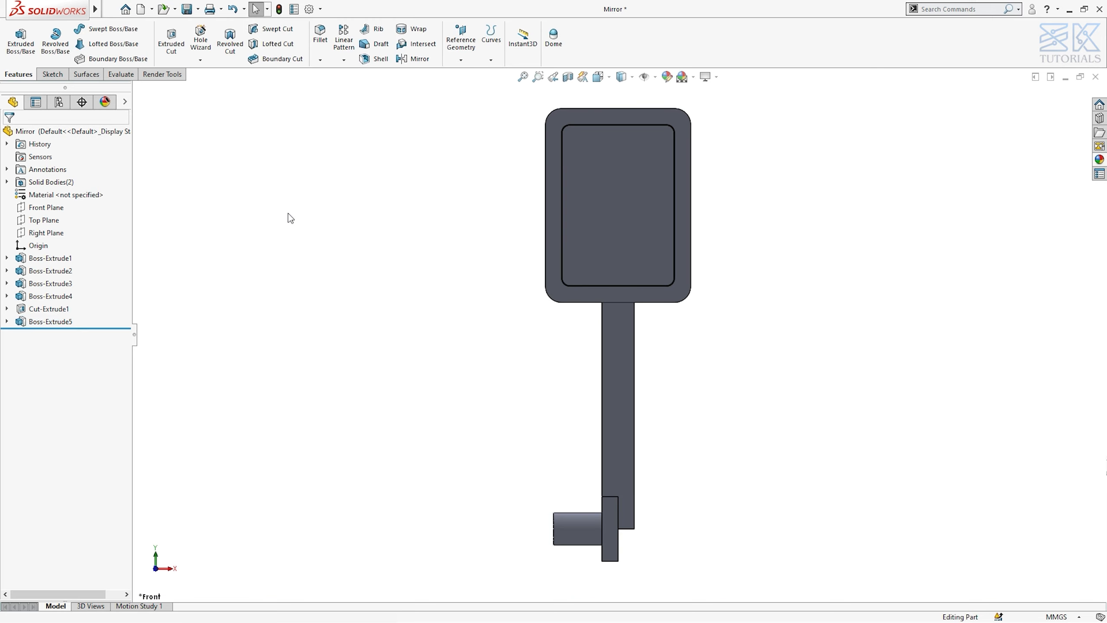
key(ctrl+7)
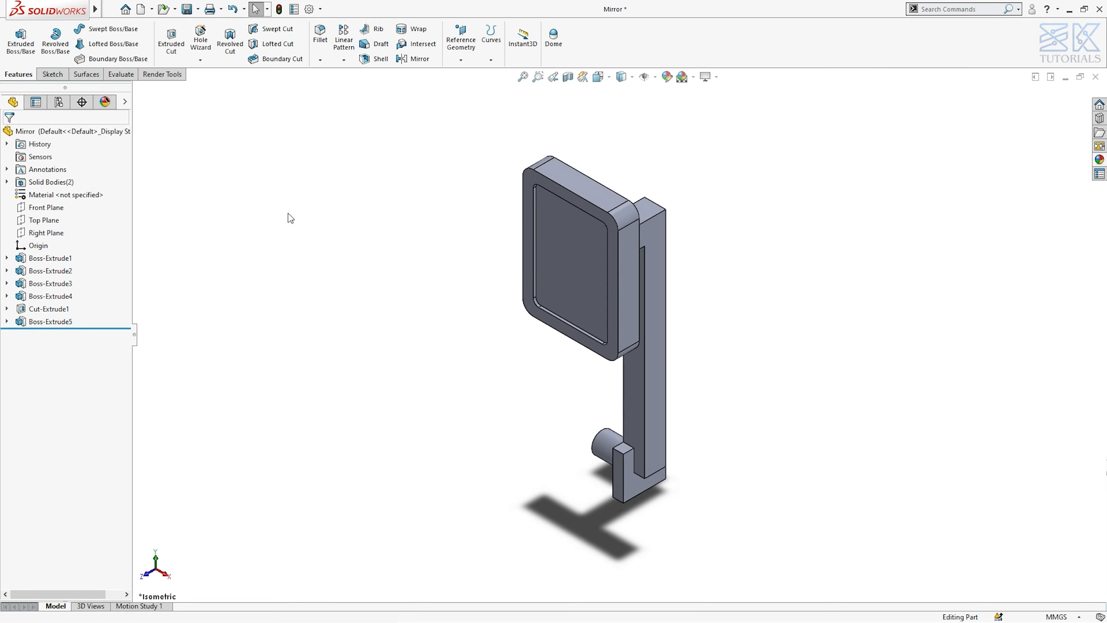
Step: Add a 0.2 mm dome to the insert's front face with the continuous dome option off
click(556, 41)
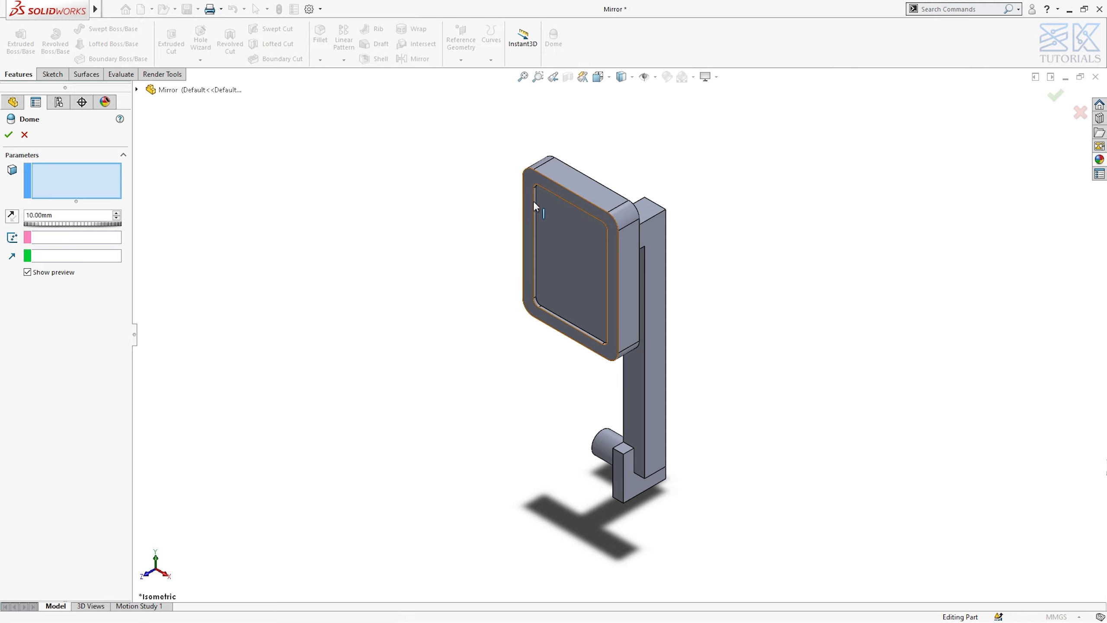
click(108, 216)
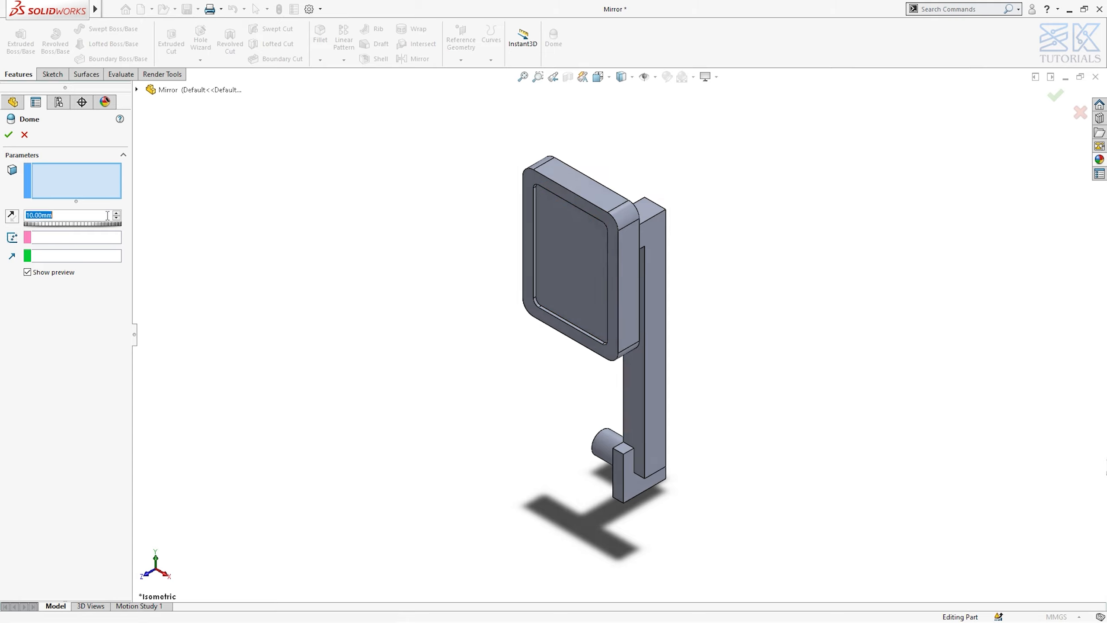
text(.2)
click(569, 236)
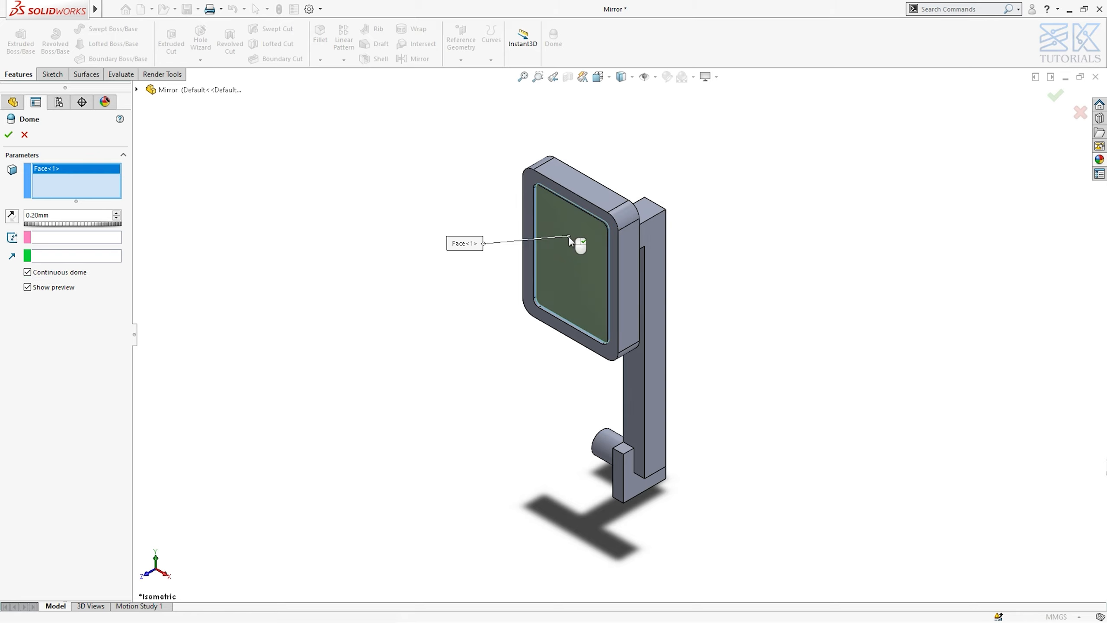
click(83, 277)
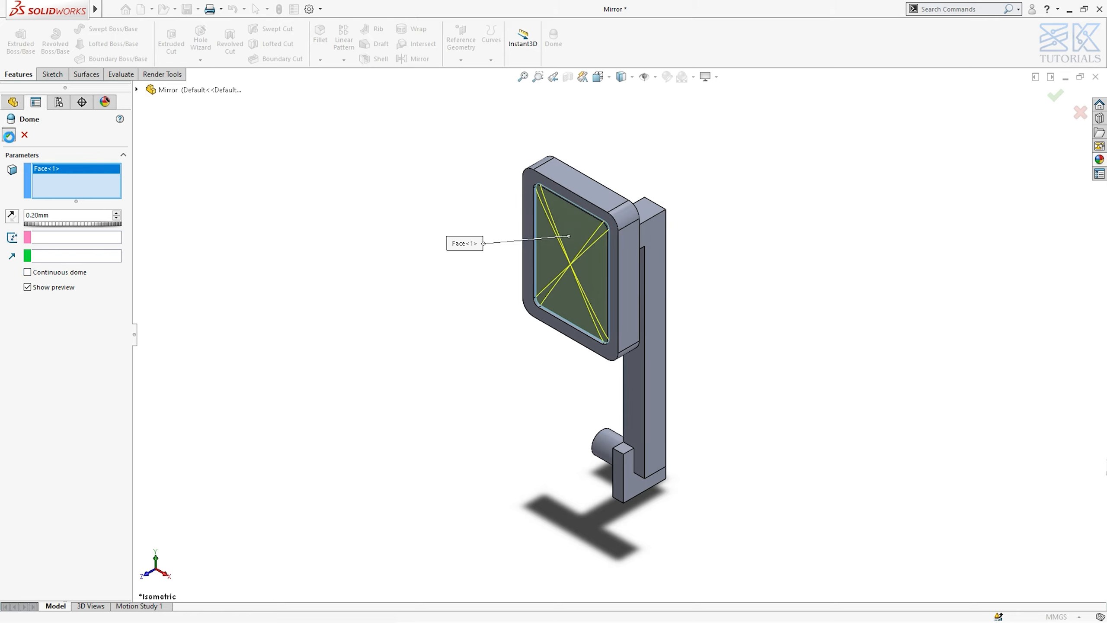
click(8, 135)
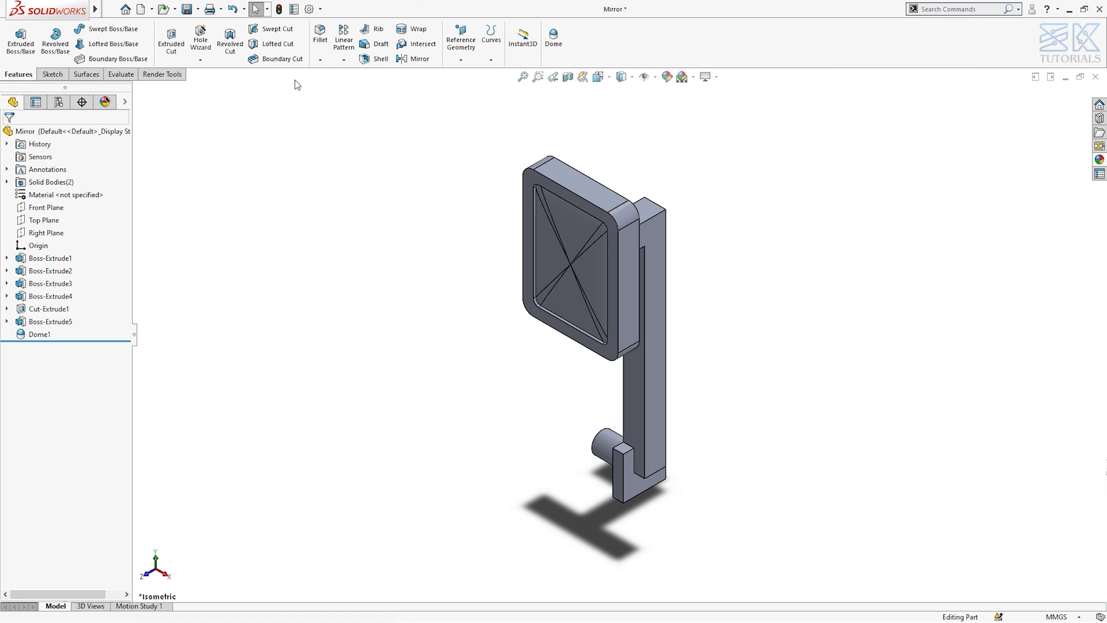
Step: Round the plate's rear perimeter edge with an asymmetric elliptic fillet of 1.5 mm and 1 mm
click(320, 42)
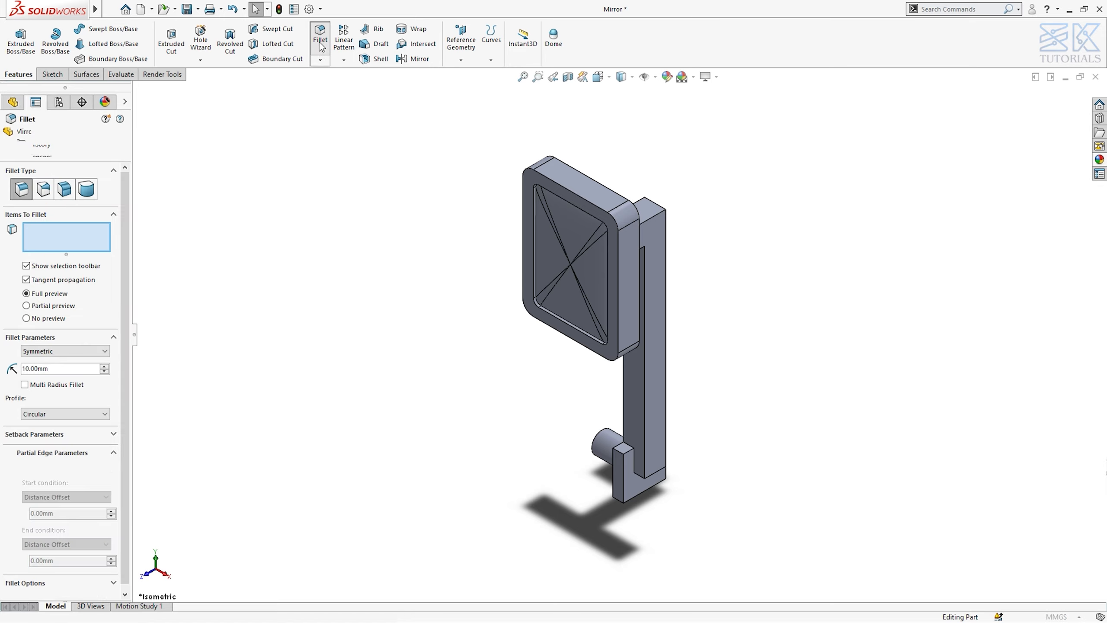
click(61, 351)
click(59, 370)
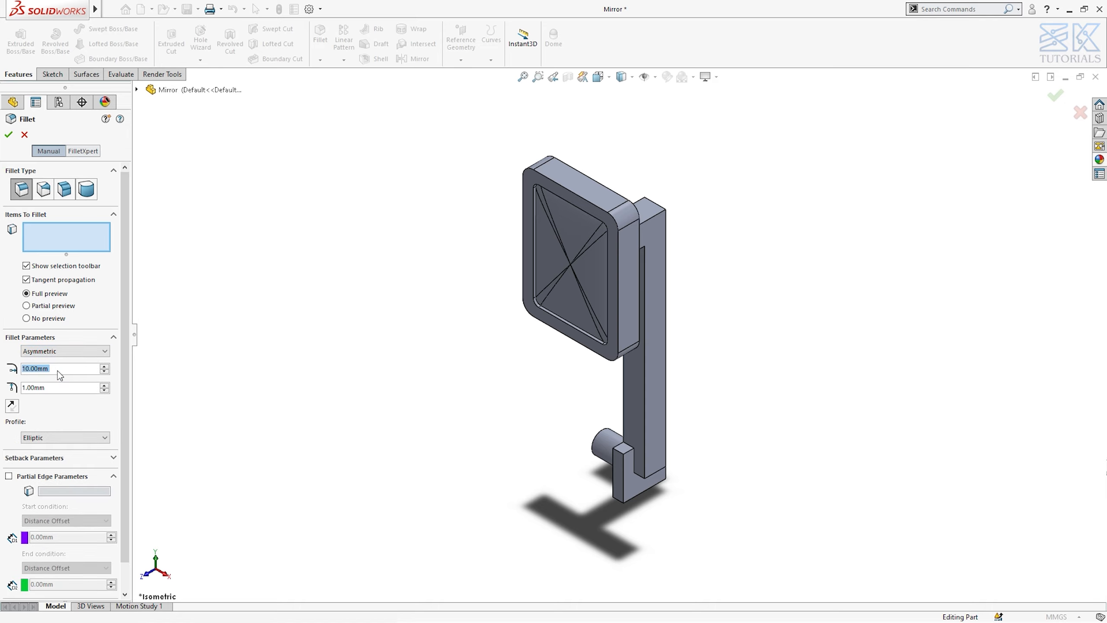
click(58, 370)
text(1)
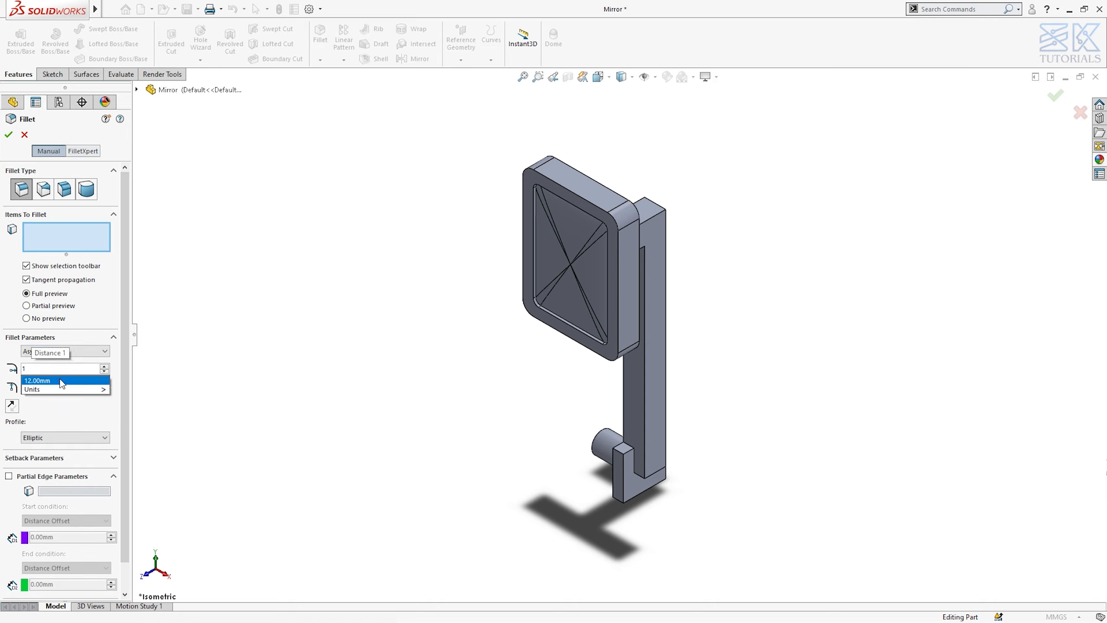
text(.5)
key(Return)
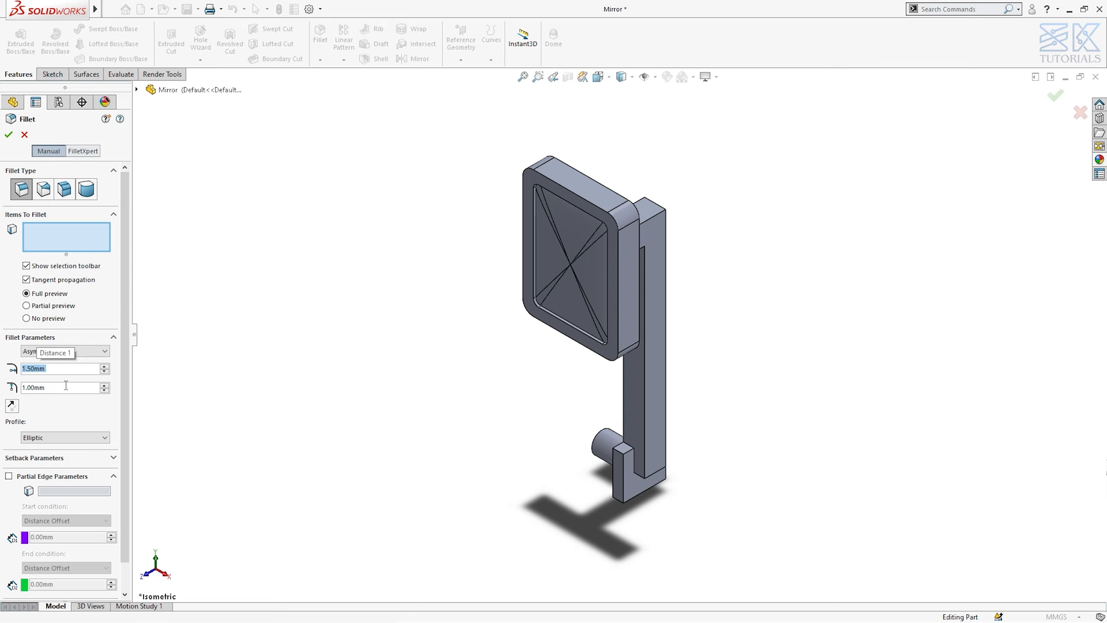
key(Tab)
click(150, 381)
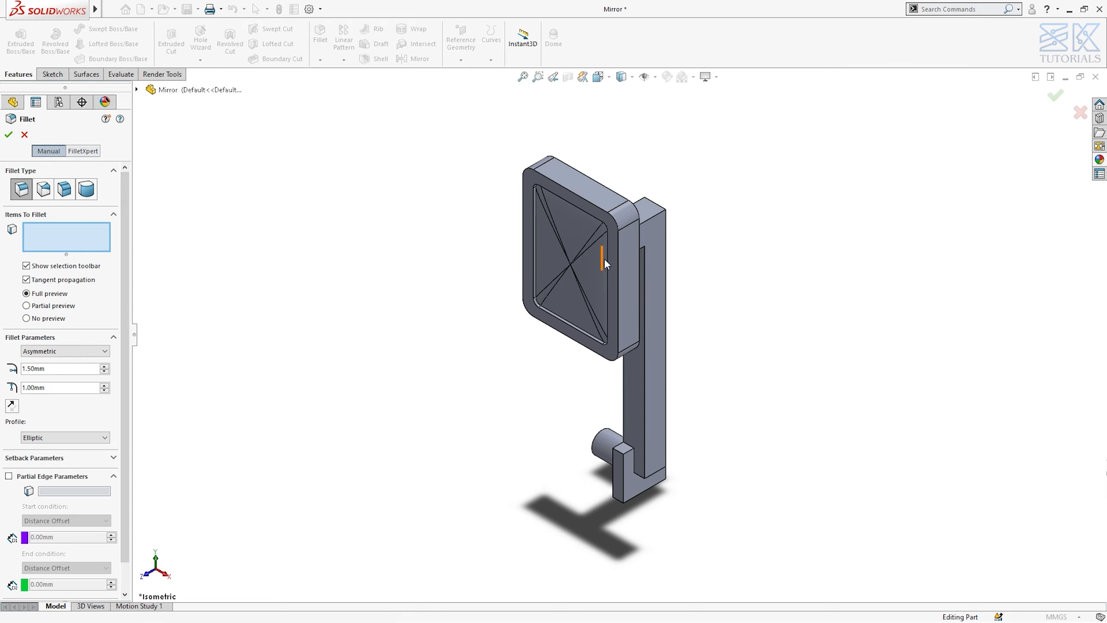
middle_drag(604, 258, 517, 292)
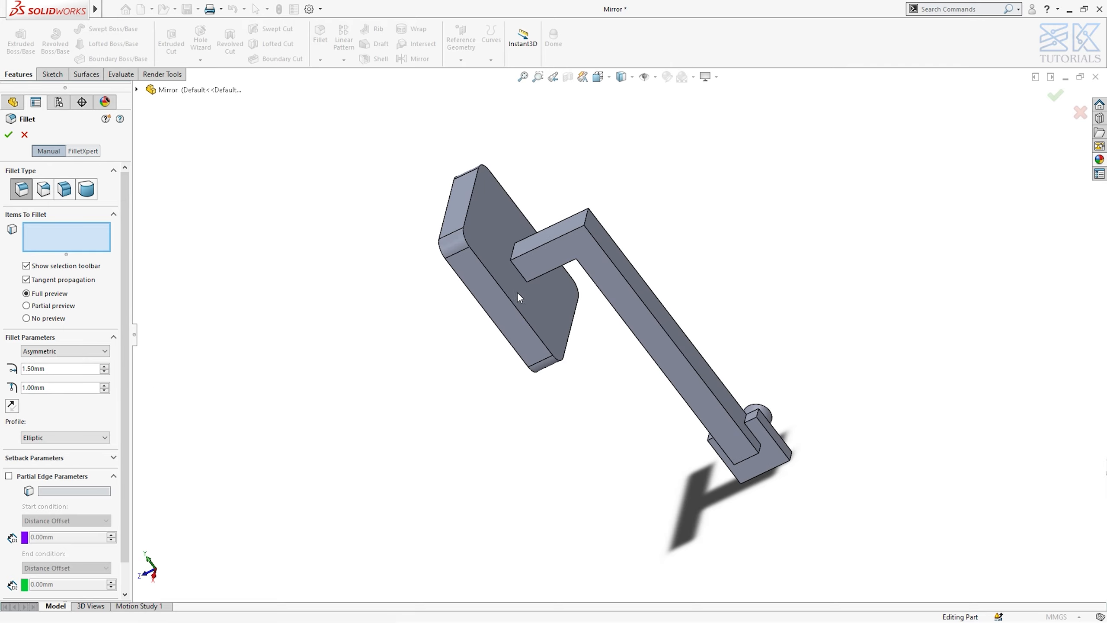
click(470, 204)
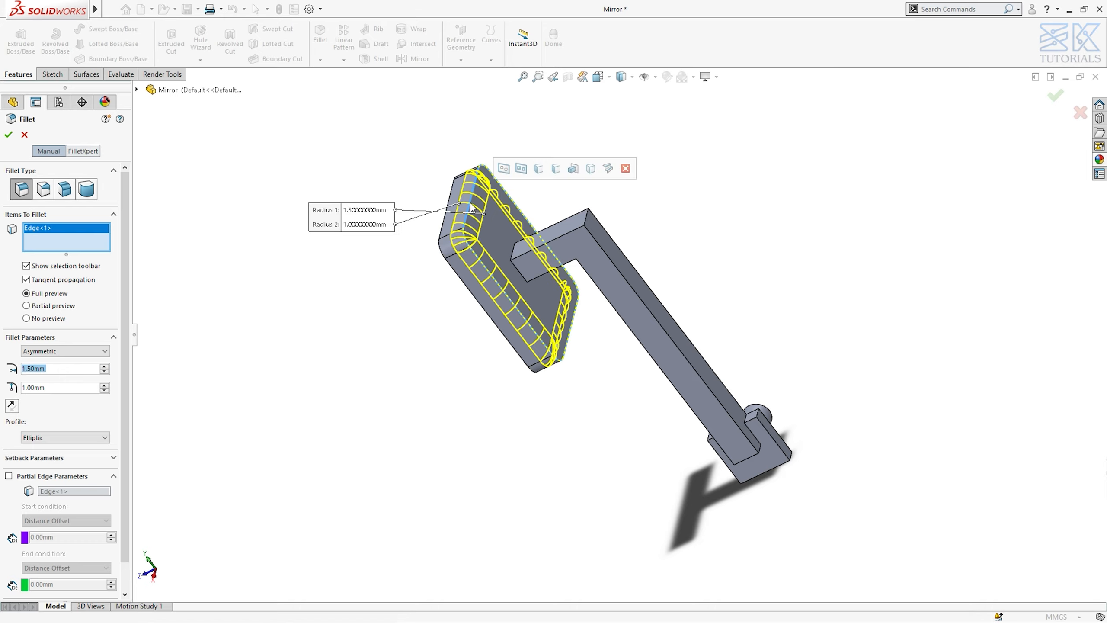
click(8, 135)
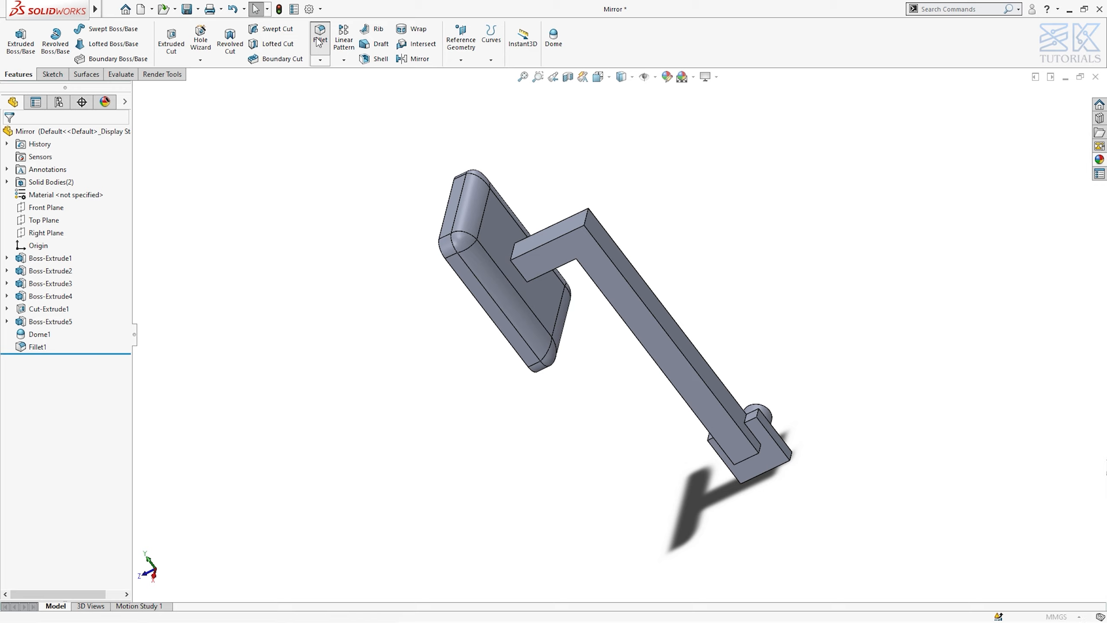
Step: Set up a symmetric circular fillet of 0.5 mm radius on the two opposite broad side faces of the L-shaped arm
click(320, 40)
click(94, 351)
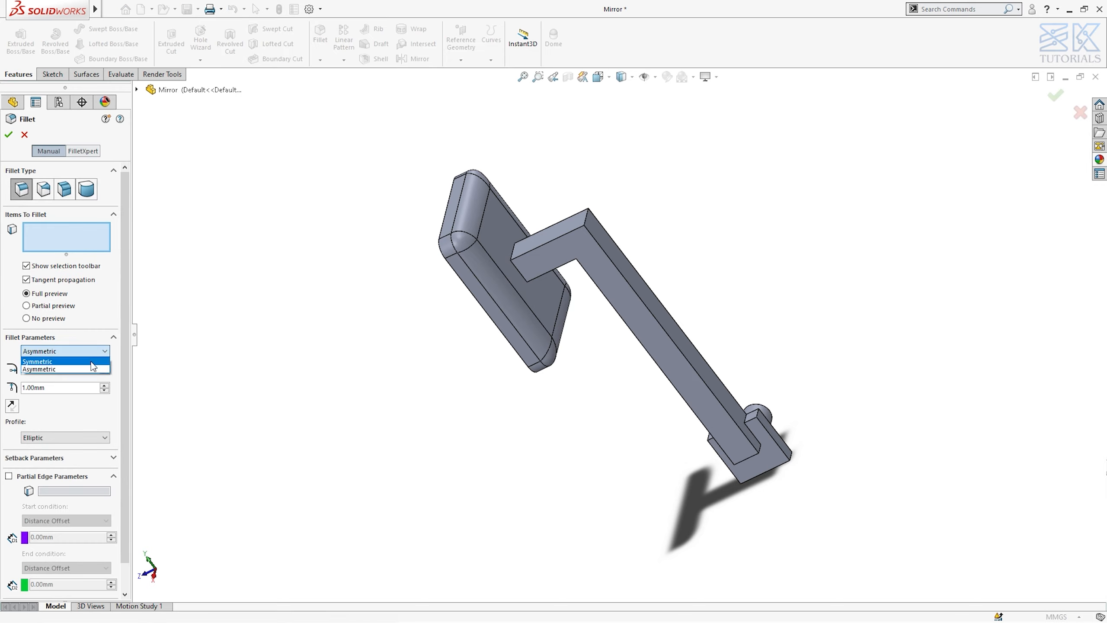
click(93, 361)
text(1)
key(Return)
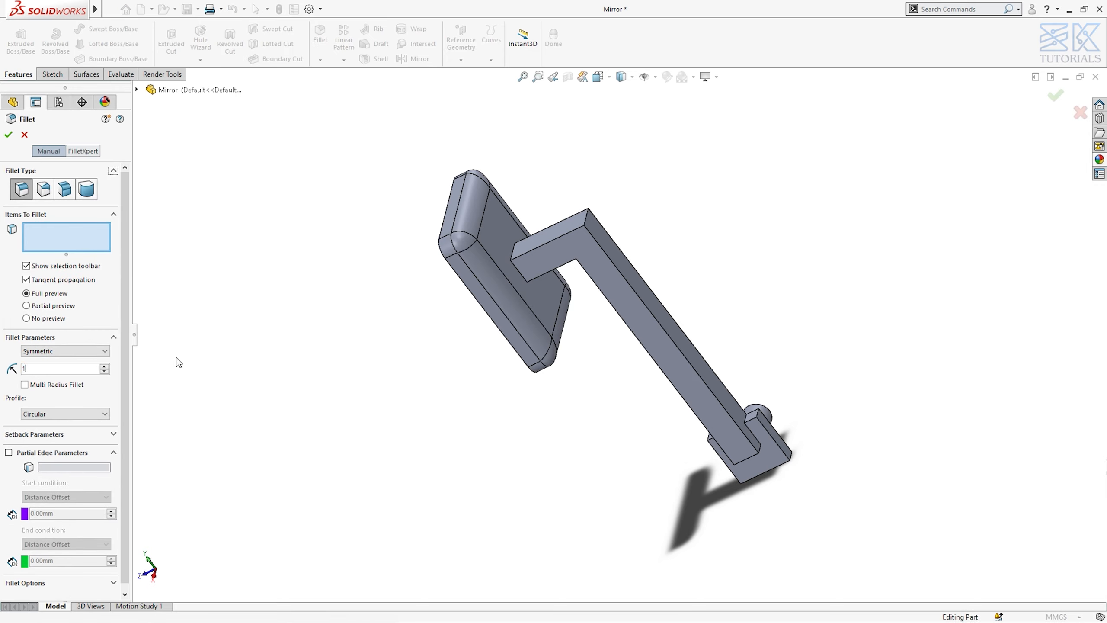
click(576, 252)
middle_drag(703, 408, 704, 347)
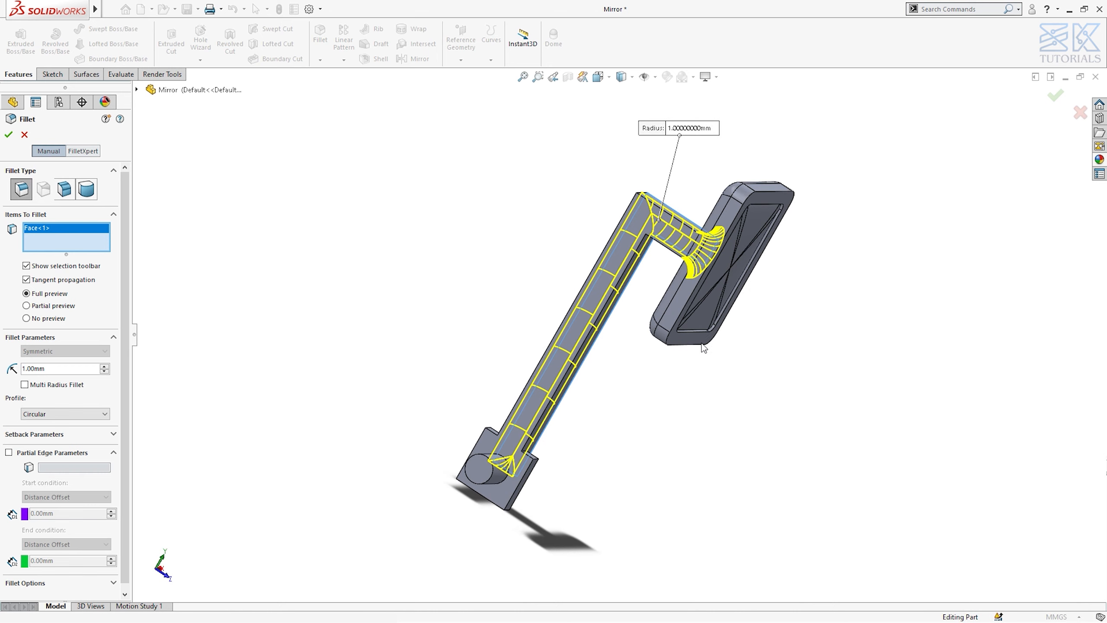
click(567, 353)
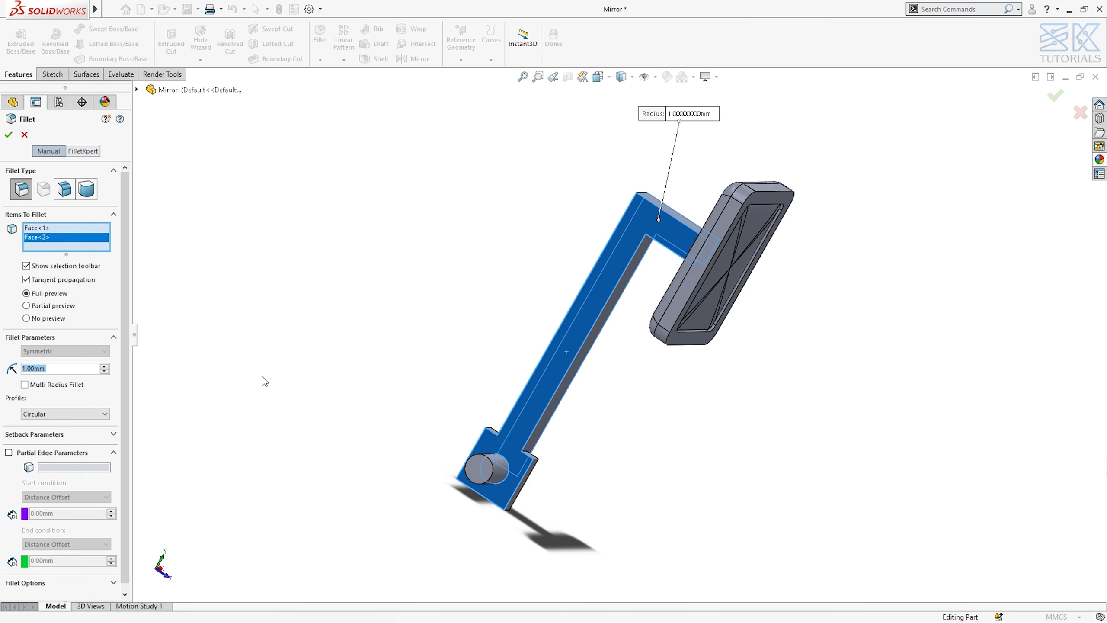
text(0.5)
key(Return)
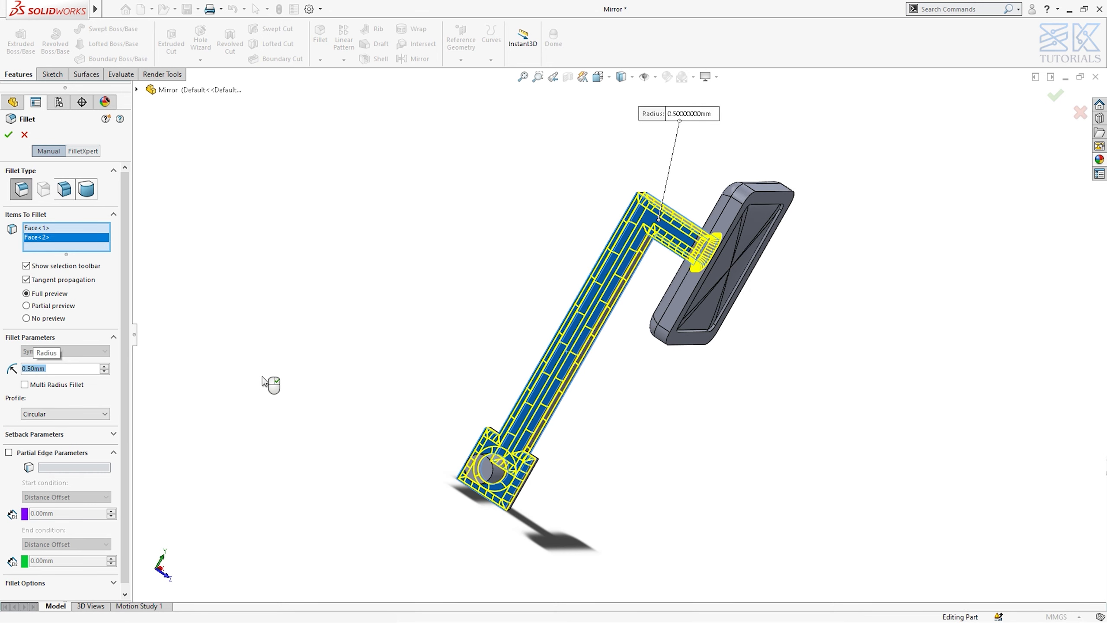
Step: Add the arm's remaining long faces and its foot face to the fillet selection and apply the fillet
middle_drag(506, 478, 371, 441)
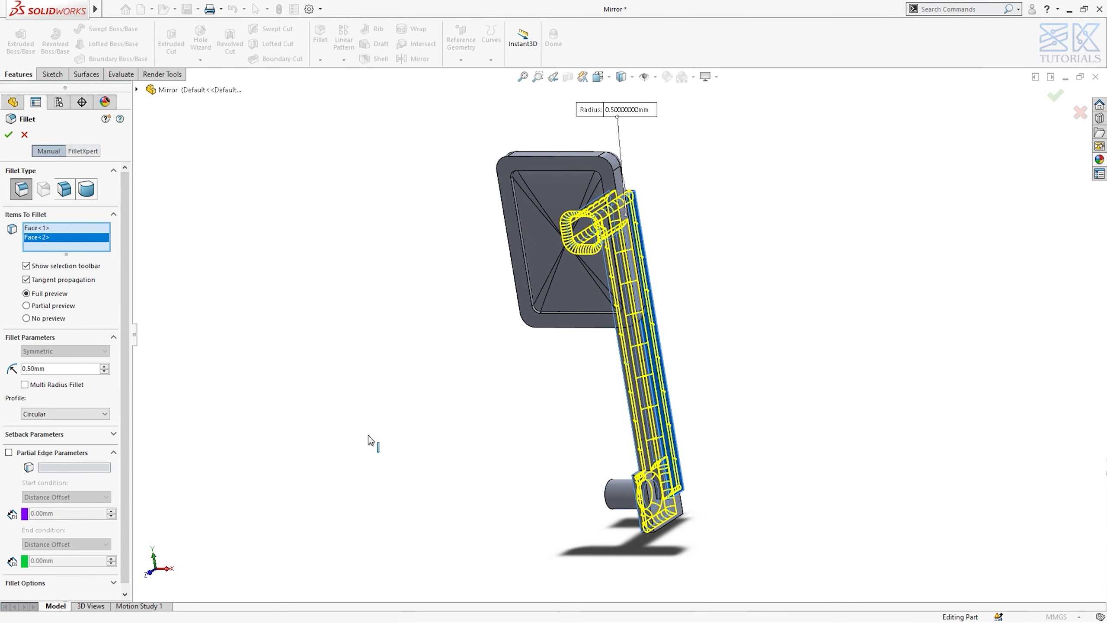
click(667, 510)
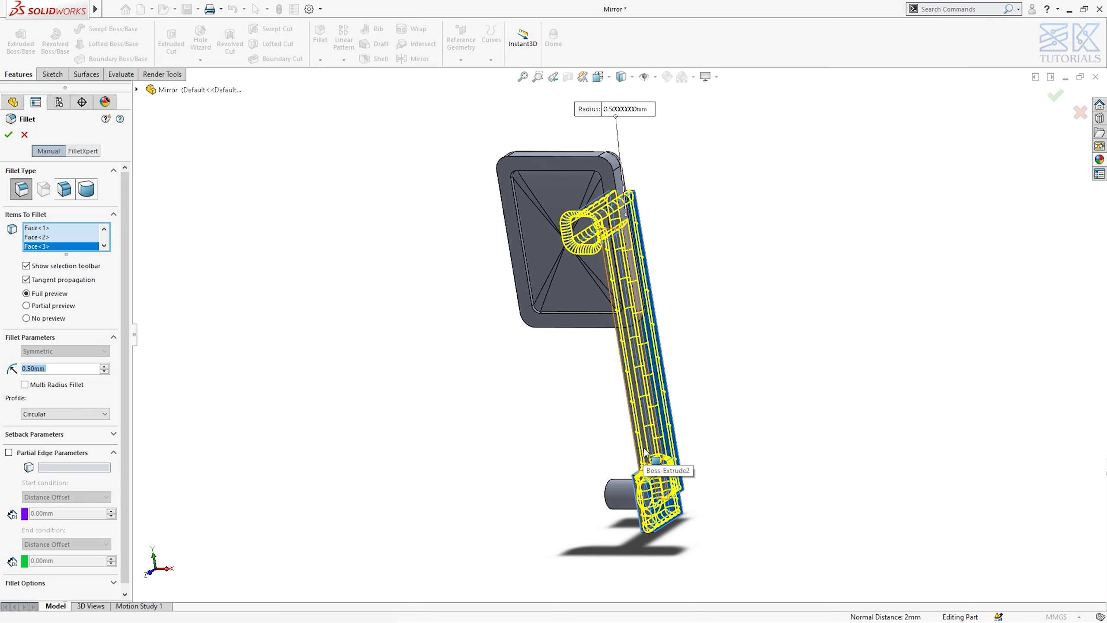
middle_drag(643, 447, 662, 430)
click(652, 414)
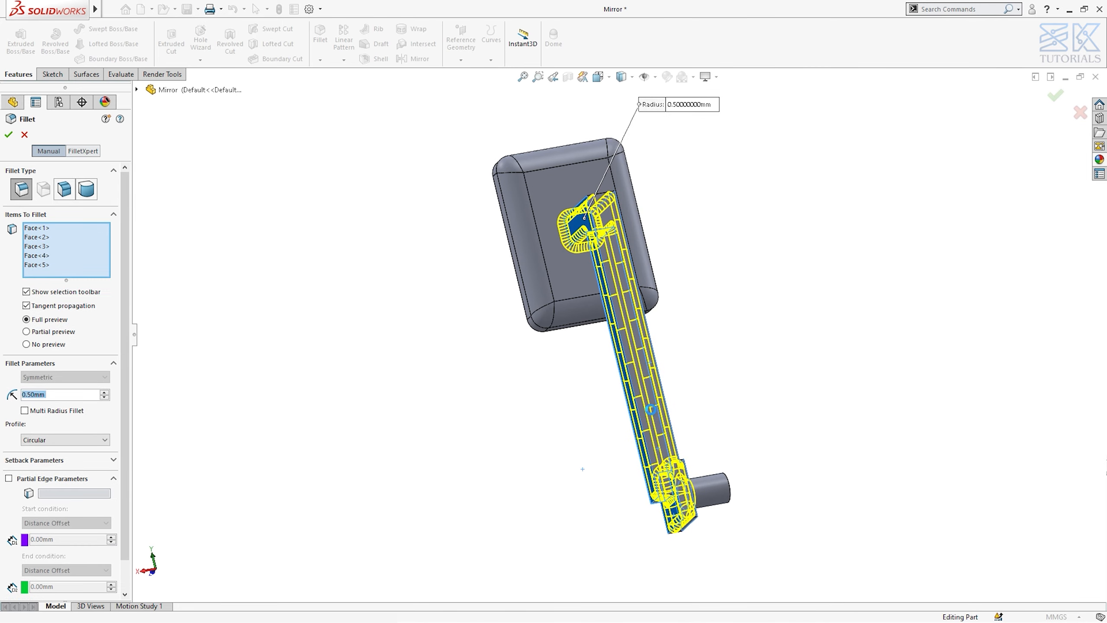
right_click(652, 414)
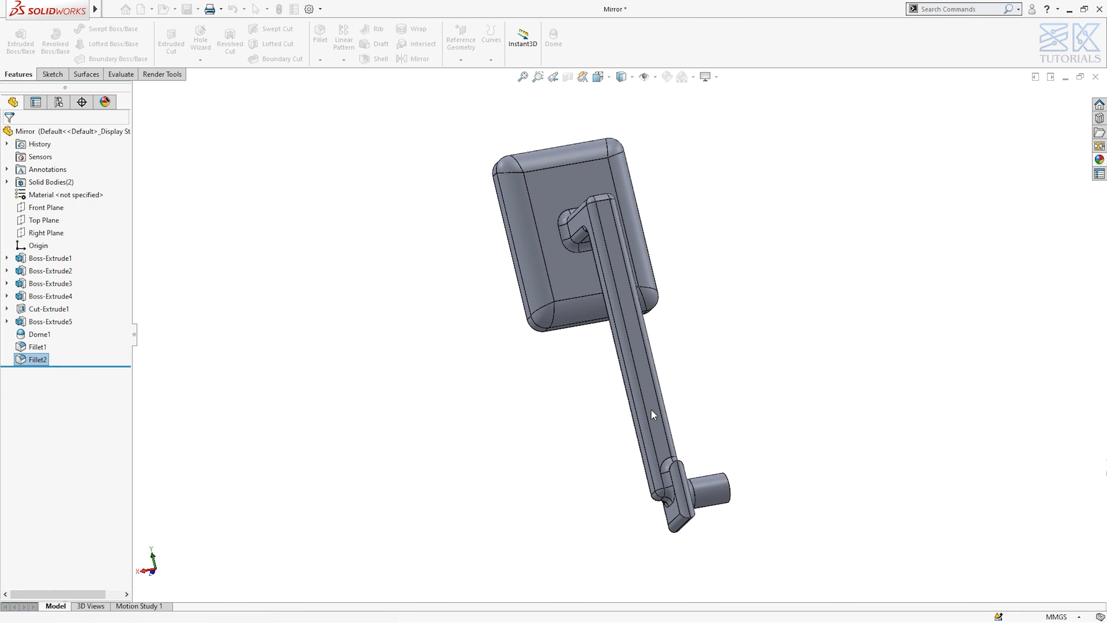
click(575, 450)
Step: Apply the mirror appearance from the gloss glass category to the domed insert body in isometric view
key(ctrl+7)
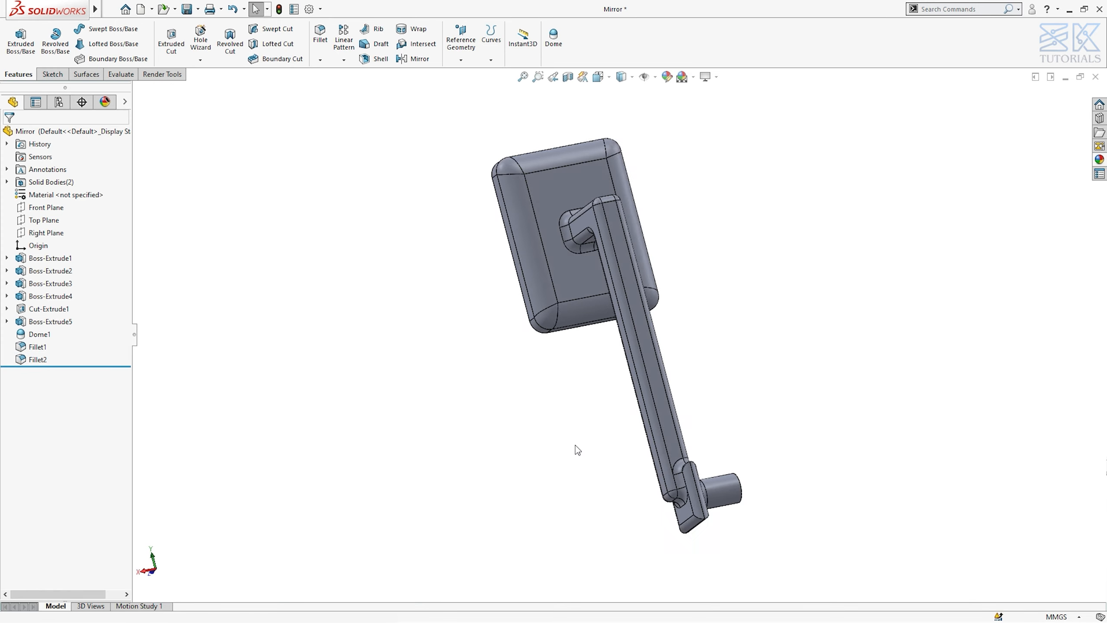
click(1101, 162)
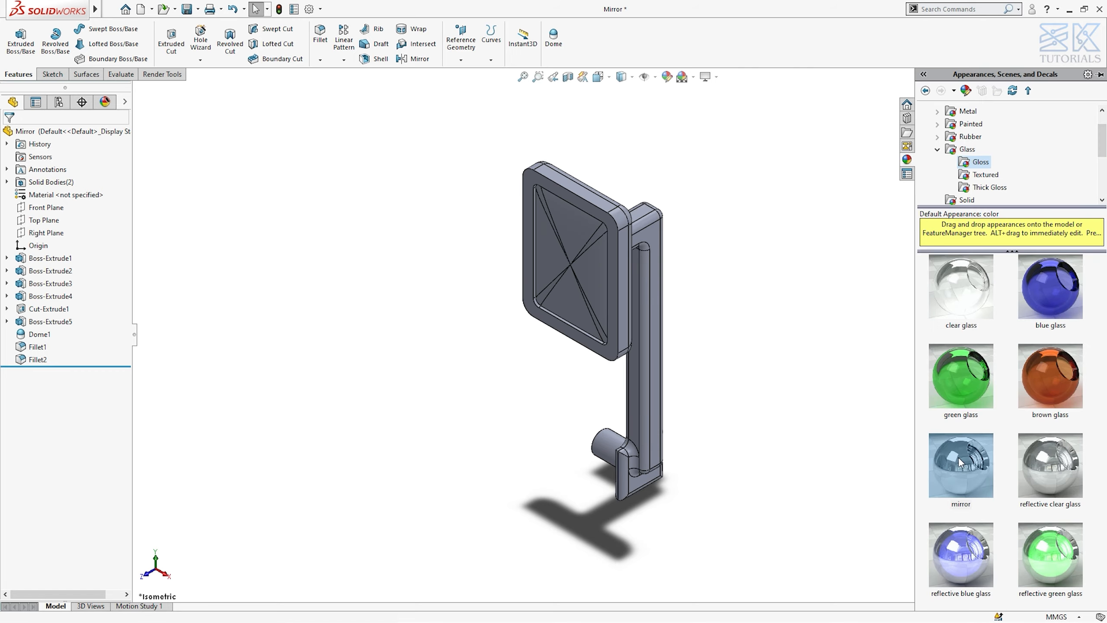
drag(959, 458, 562, 240)
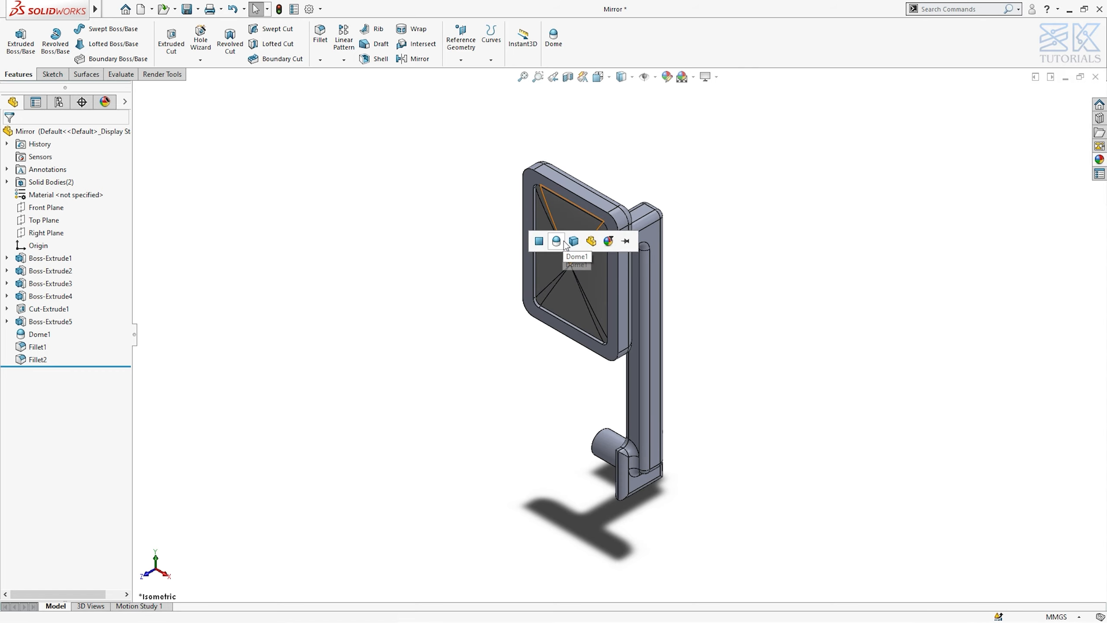
click(572, 242)
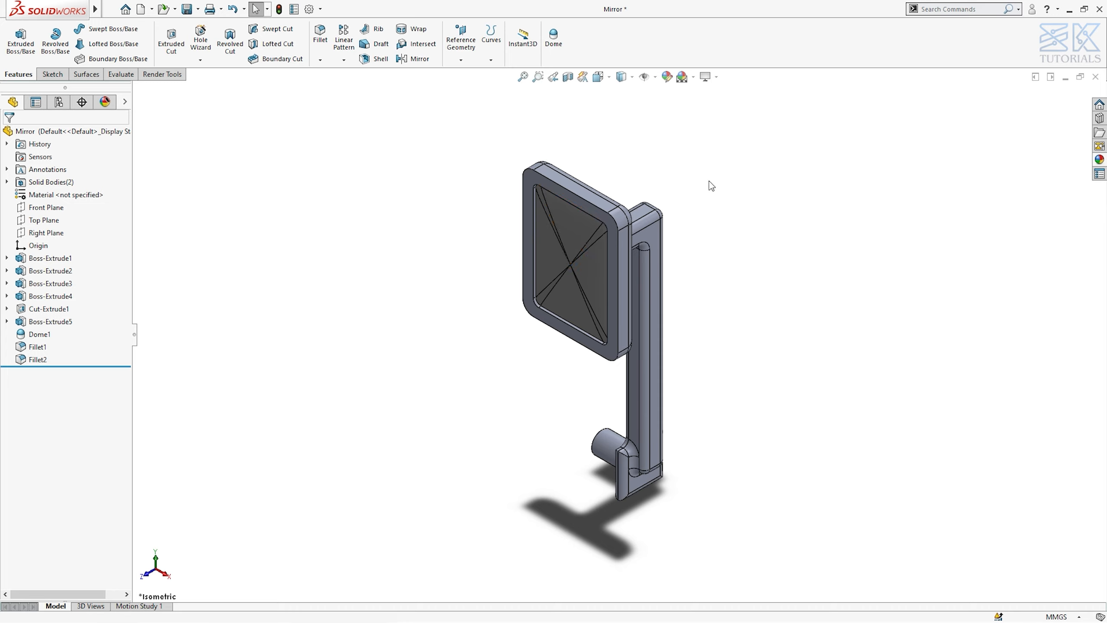
Step: Apply a black Soft Touch plastic appearance to the plate and arm
click(1100, 160)
scroll(996, 150, up, 1)
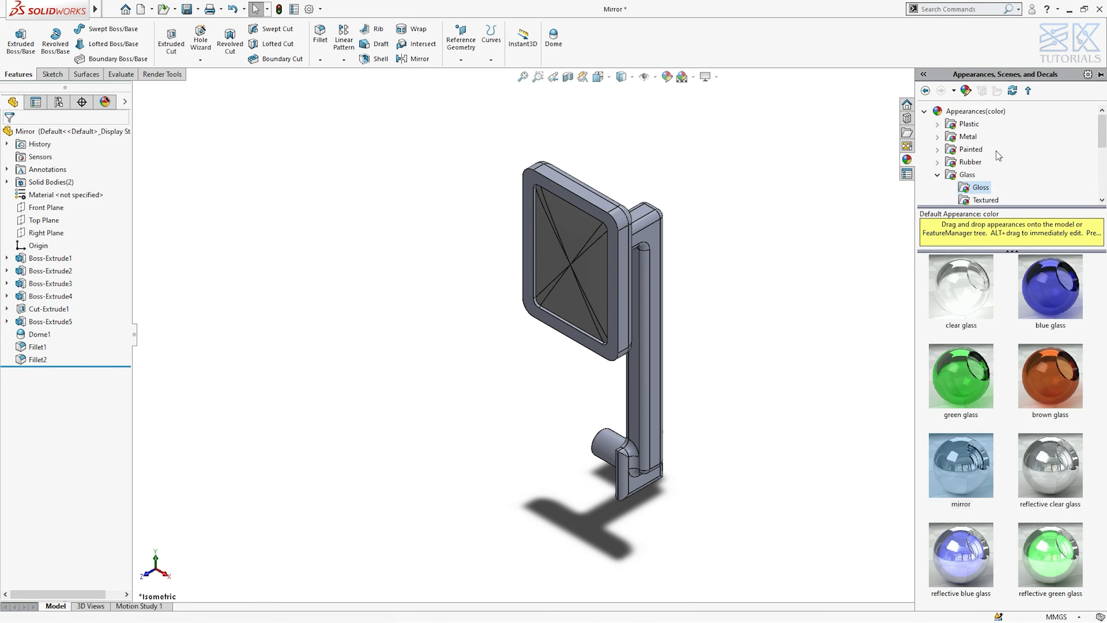
click(939, 124)
click(968, 162)
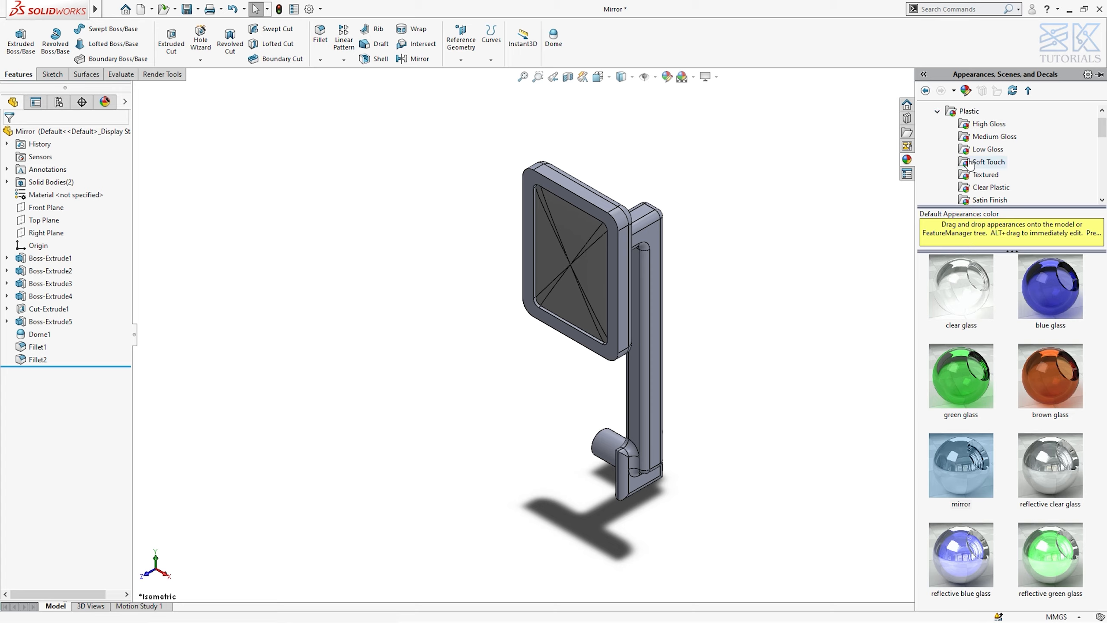
drag(1042, 464, 650, 235)
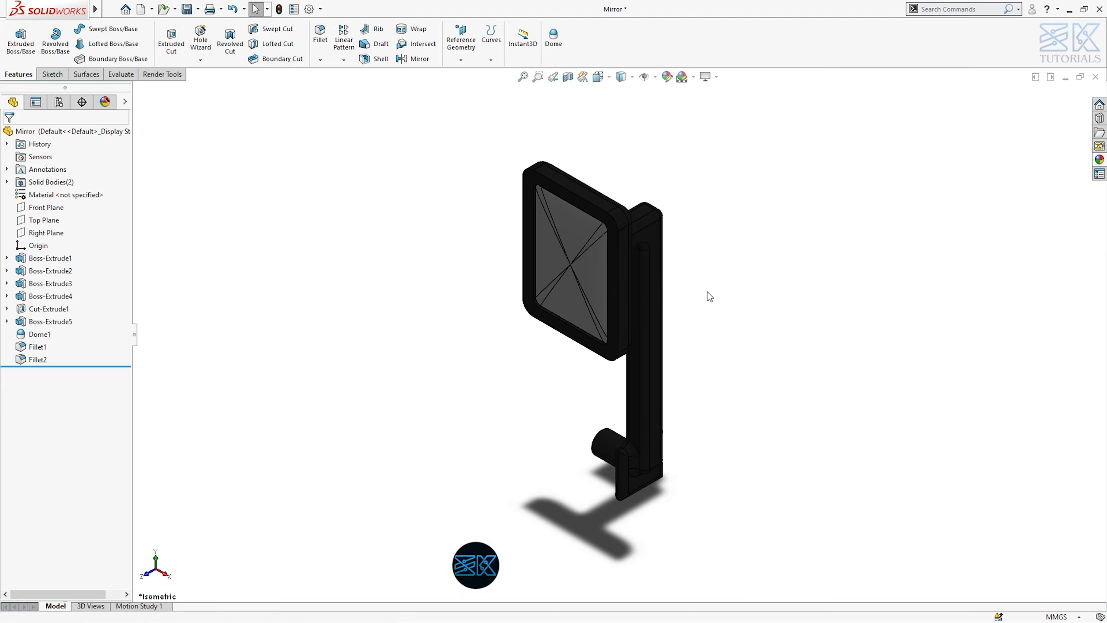